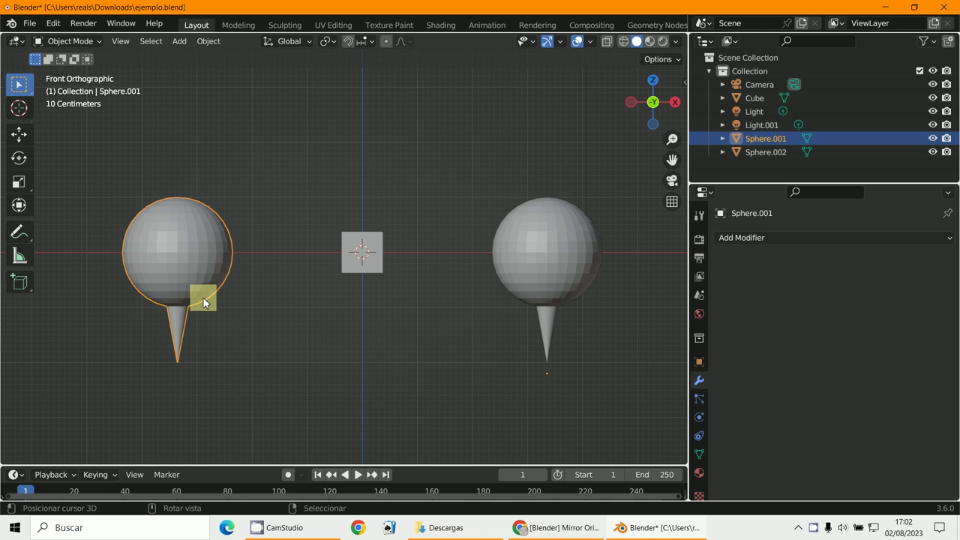
{"action": "left_click_drag", "start_coordinate": [203, 303], "coordinate": [235, 265]}
{"action": "key", "text": "Escape"}
{"action": "left_click", "coordinate": [538, 243]}
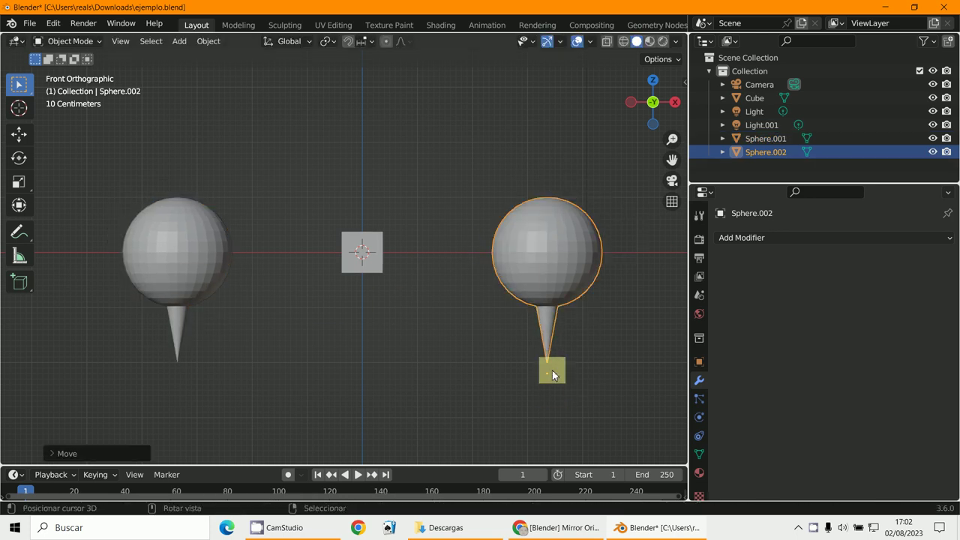
{"action": "middle_click_drag", "start_coordinate": [506, 335], "coordinate": [501, 306], "text": "shift"}
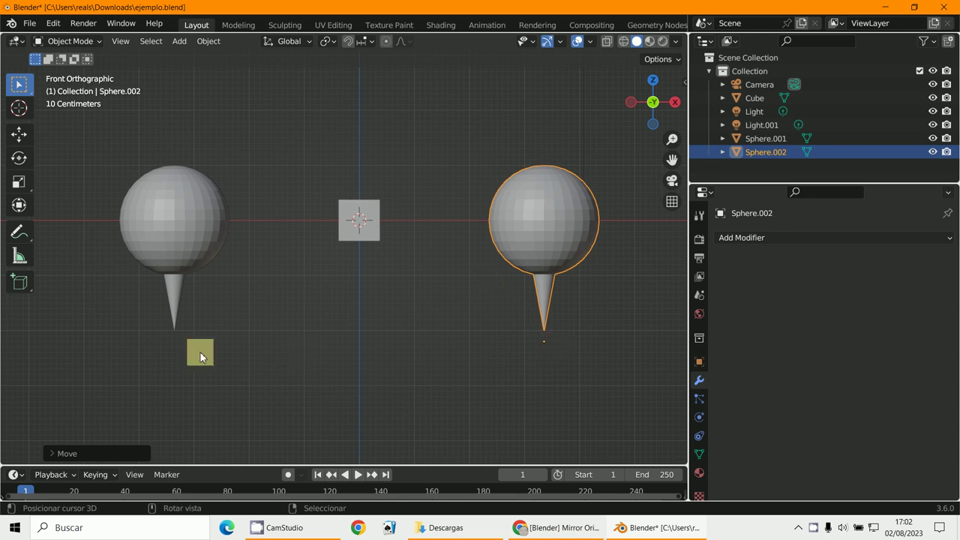
- In Edit Mode on Sphere.001, snap the 3D cursor to the vertex at the tip of its cone
{"action": "left_click", "coordinate": [171, 263]}
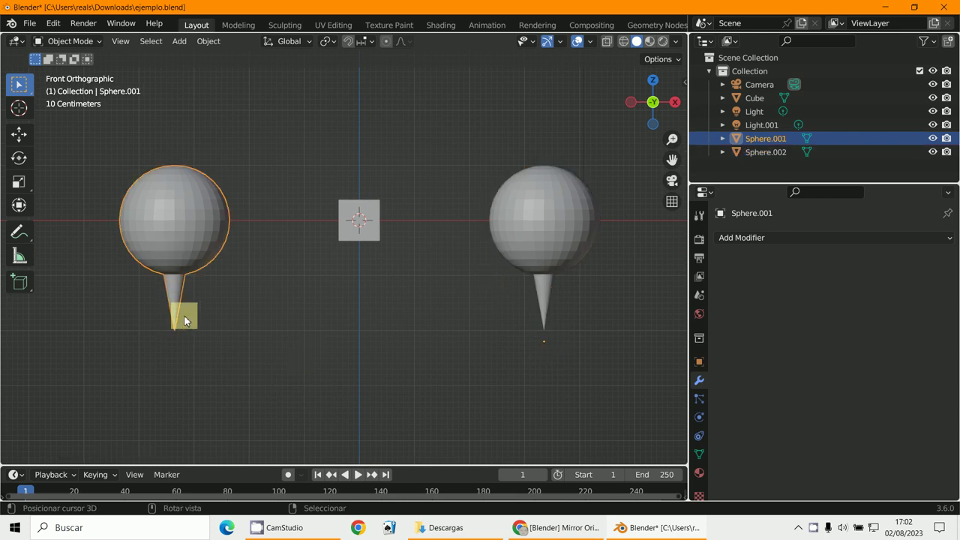
{"action": "scroll", "coordinate": [180, 332], "scroll_direction": "up", "scroll_amount": 5}
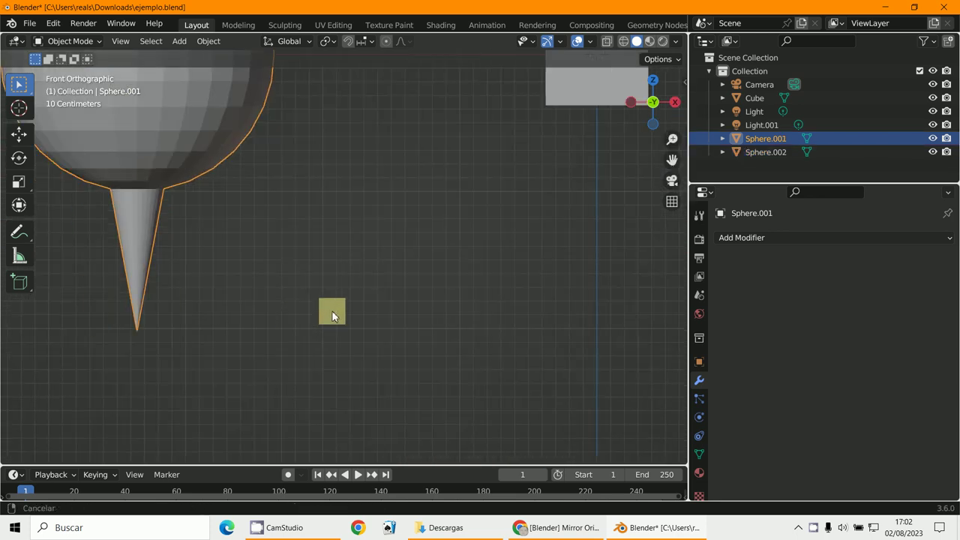
{"action": "left_click", "coordinate": [60, 45]}
{"action": "left_click", "coordinate": [75, 69]}
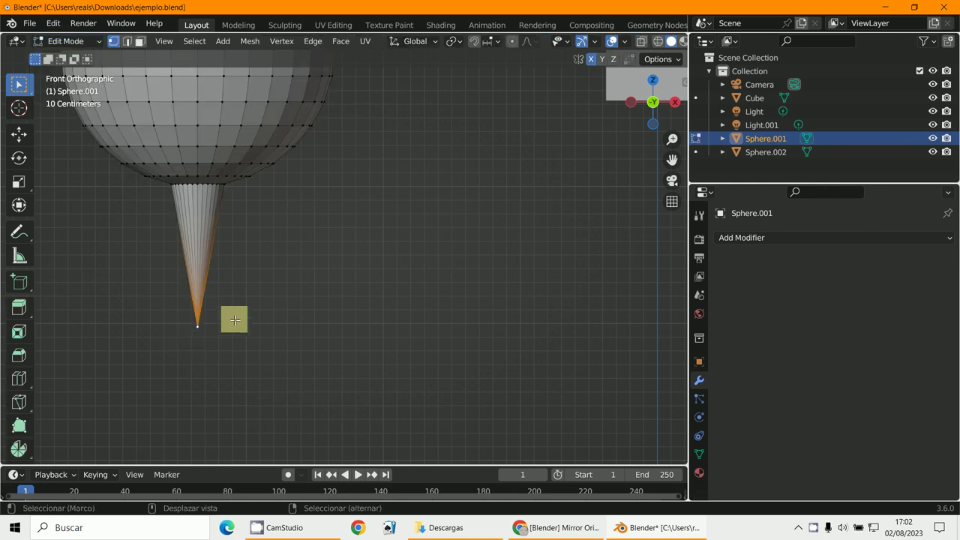
{"action": "key", "text": "shift+s"}
{"action": "left_click", "coordinate": [242, 396]}
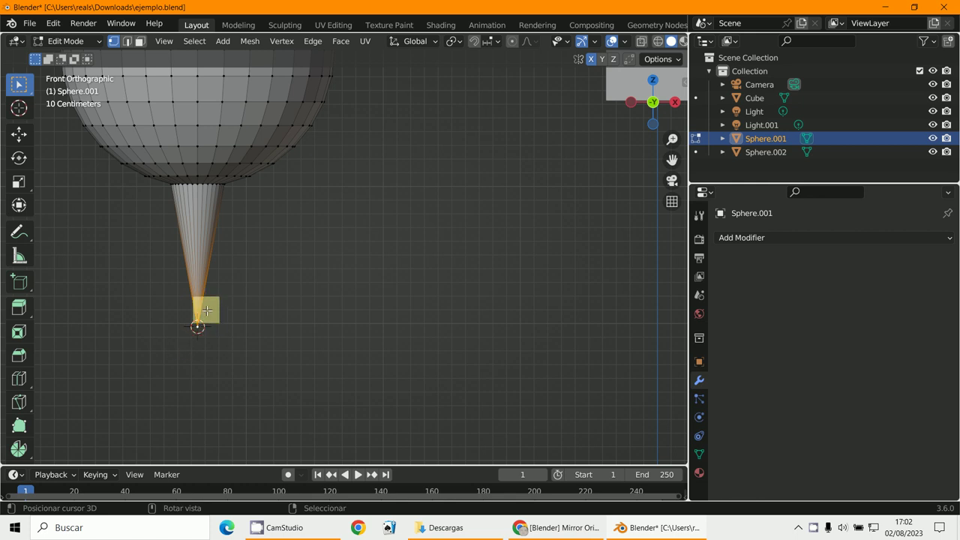
- Set Sphere.001's origin to the 3D cursor in Object Mode and try rotating the object about its cone tip
{"action": "left_click", "coordinate": [66, 43]}
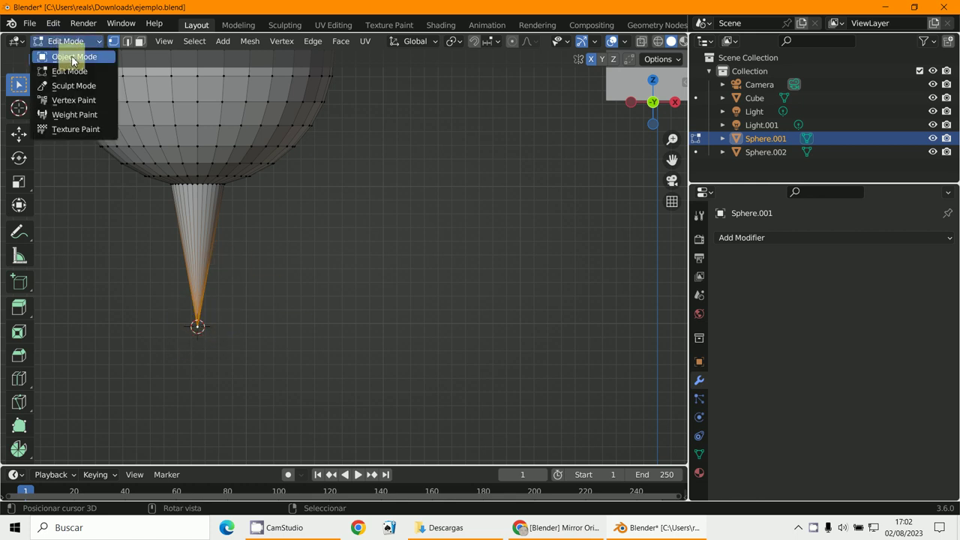
{"action": "left_click", "coordinate": [73, 58]}
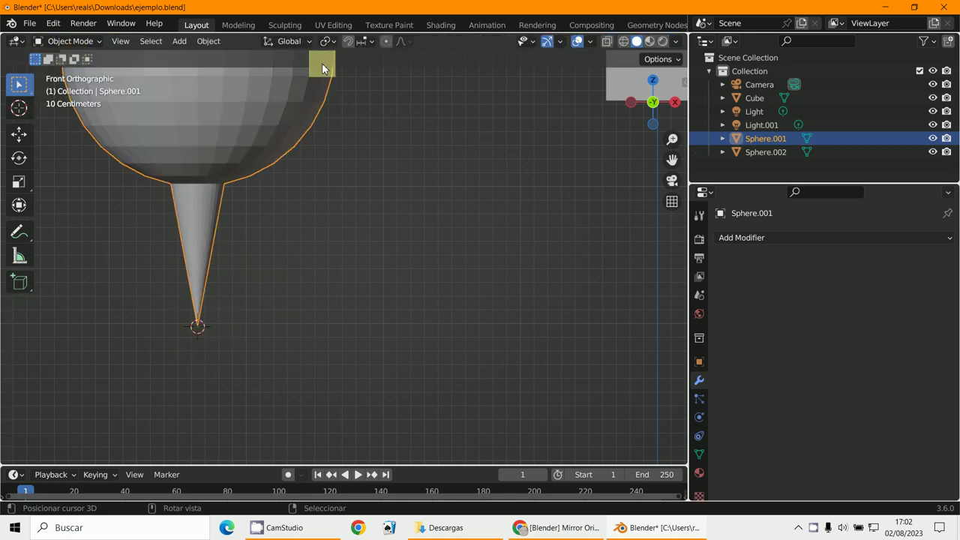
{"action": "left_click", "coordinate": [209, 41]}
{"action": "mouse_move", "coordinate": [237, 69]}
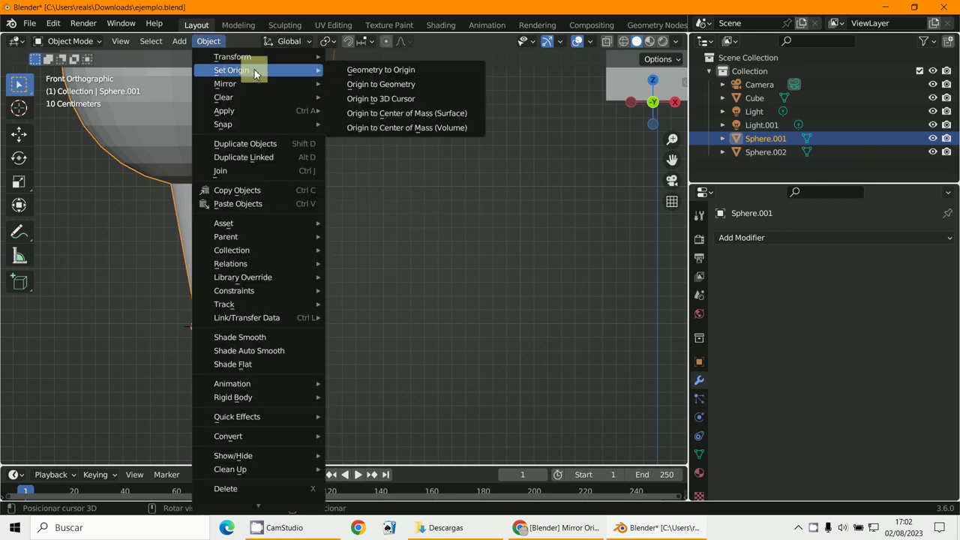
{"action": "left_click", "coordinate": [390, 101]}
{"action": "scroll", "coordinate": [191, 373], "scroll_direction": "down", "scroll_amount": 6}
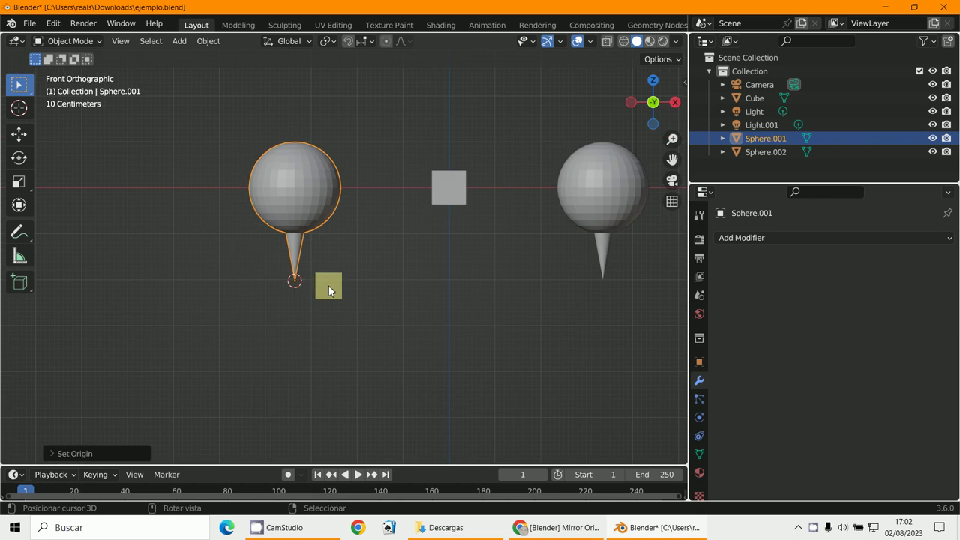
{"action": "key", "text": "r"}
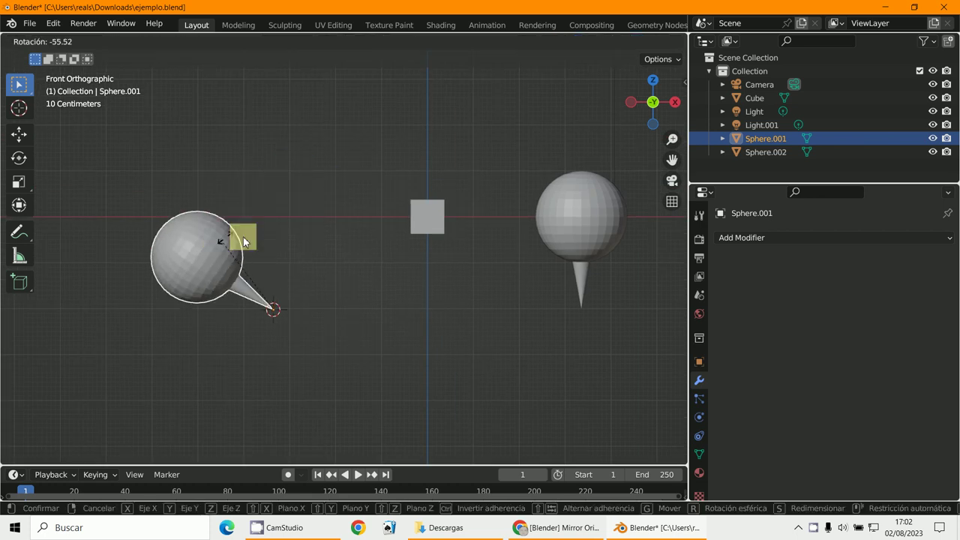
{"action": "key", "text": "Escape"}
{"action": "scroll", "coordinate": [502, 307], "scroll_direction": "right", "scroll_amount": 2, "text": "ctrl"}
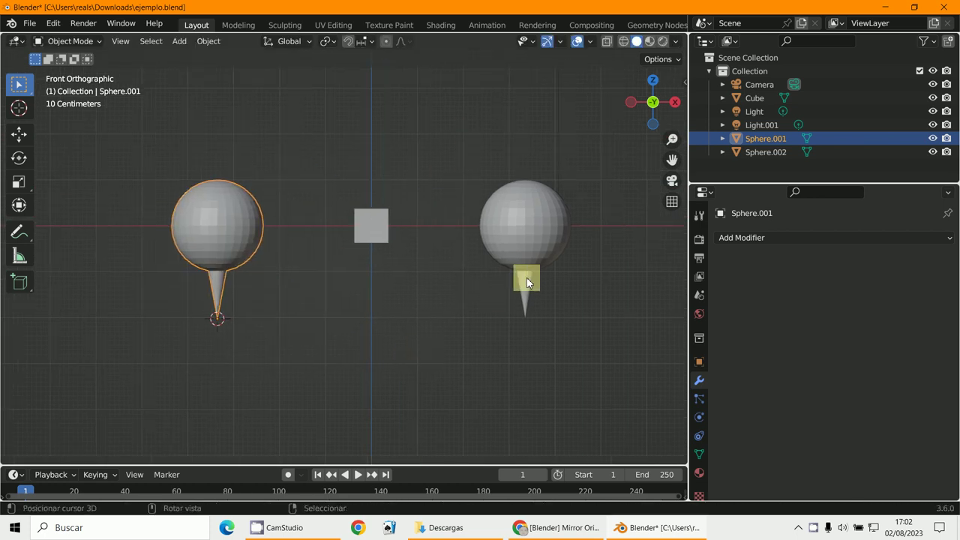
- Examine where Sphere.002's origin point lies relative to the tip of its cone
{"action": "left_click", "coordinate": [527, 267]}
{"action": "scroll", "coordinate": [512, 319], "scroll_direction": "up", "scroll_amount": 3}
{"action": "scroll", "coordinate": [512, 318], "scroll_direction": "up", "scroll_amount": 2}
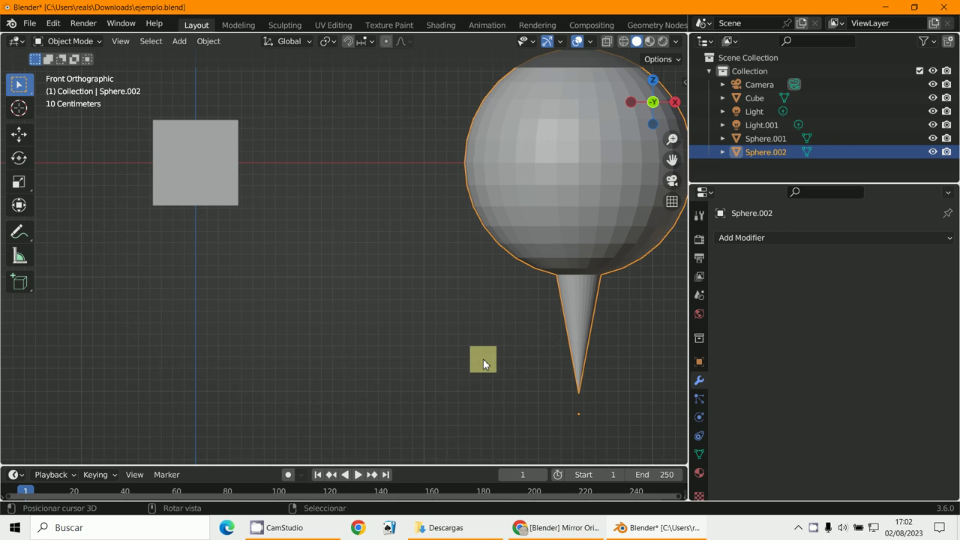
{"action": "scroll", "coordinate": [485, 360], "scroll_direction": "down", "scroll_amount": 3}
{"action": "scroll", "coordinate": [521, 326], "scroll_direction": "up", "scroll_amount": 4}
{"action": "scroll", "coordinate": [517, 353], "scroll_direction": "right", "scroll_amount": 2, "text": "ctrl"}
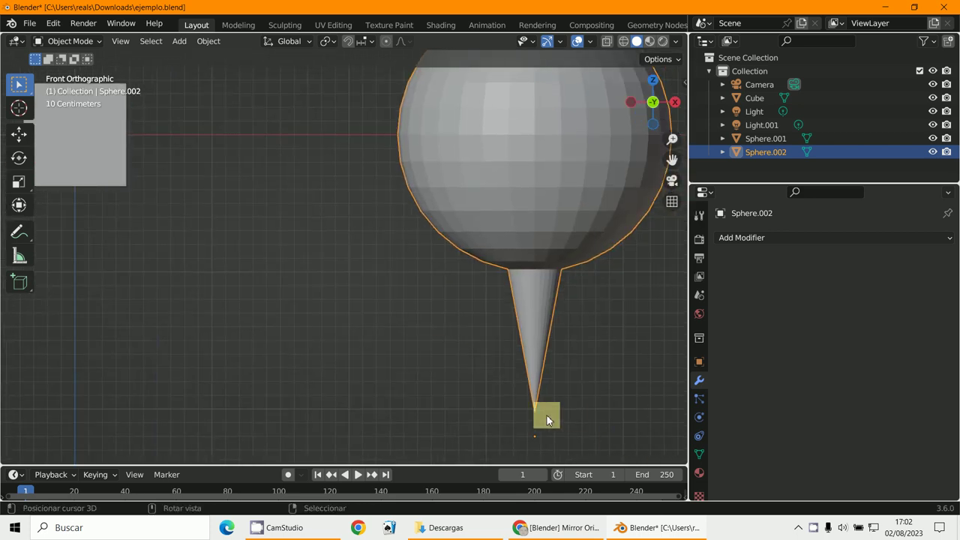
{"action": "scroll", "coordinate": [546, 418], "scroll_direction": "down", "scroll_amount": 4}
{"action": "scroll", "coordinate": [485, 370], "scroll_direction": "left", "scroll_amount": 3, "text": "ctrl"}
- Delete Sphere.001, leaving the cube and Sphere.002 in the scene
{"action": "left_click", "coordinate": [122, 228]}
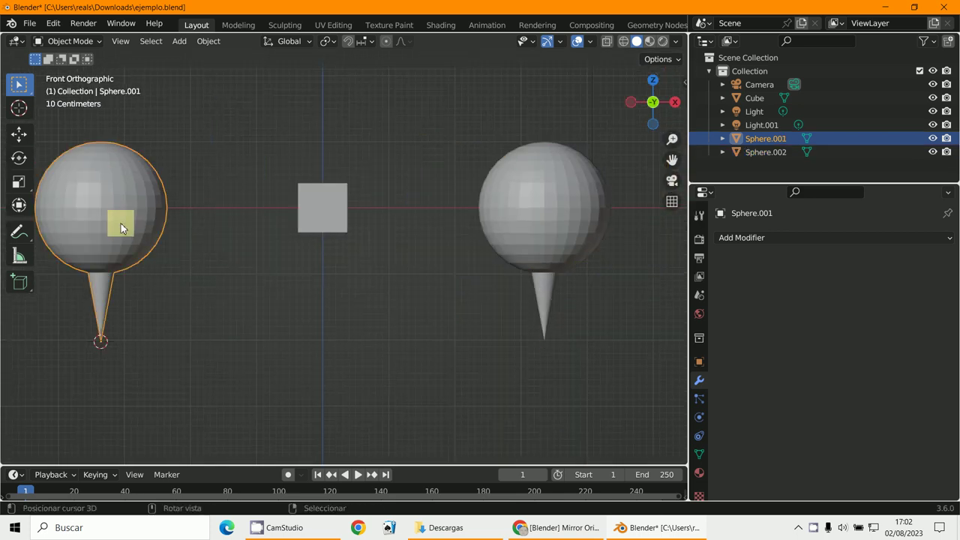
{"action": "key", "text": "x"}
{"action": "left_click", "coordinate": [120, 221]}
- Snap the 3D cursor to the selected cube's origin
{"action": "left_click", "coordinate": [541, 220]}
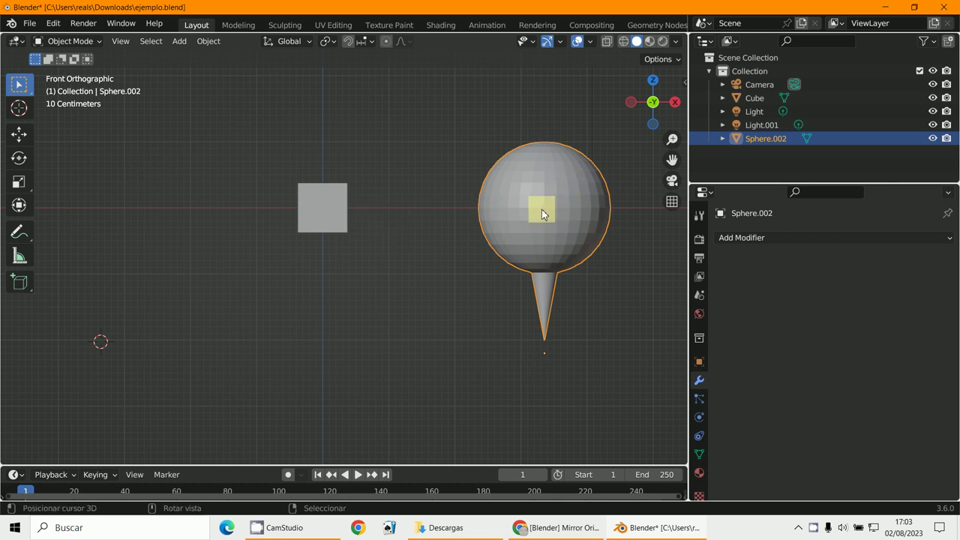
{"action": "left_click", "coordinate": [339, 222]}
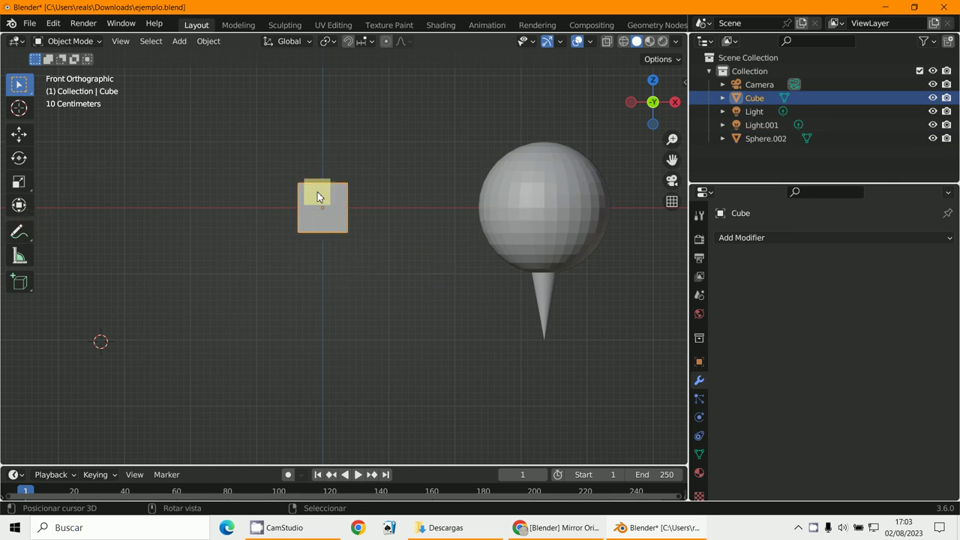
{"action": "key", "text": "shift+s"}
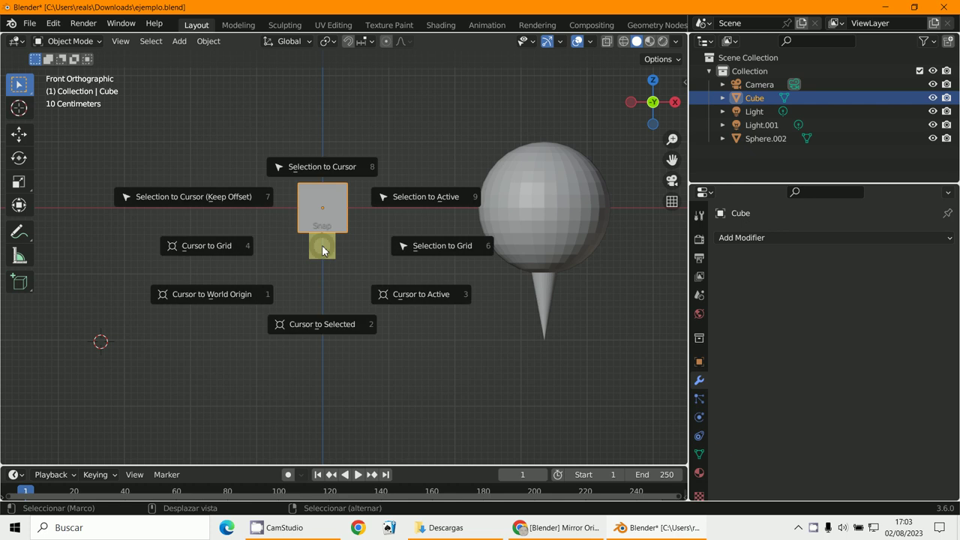
{"action": "left_click", "coordinate": [322, 319]}
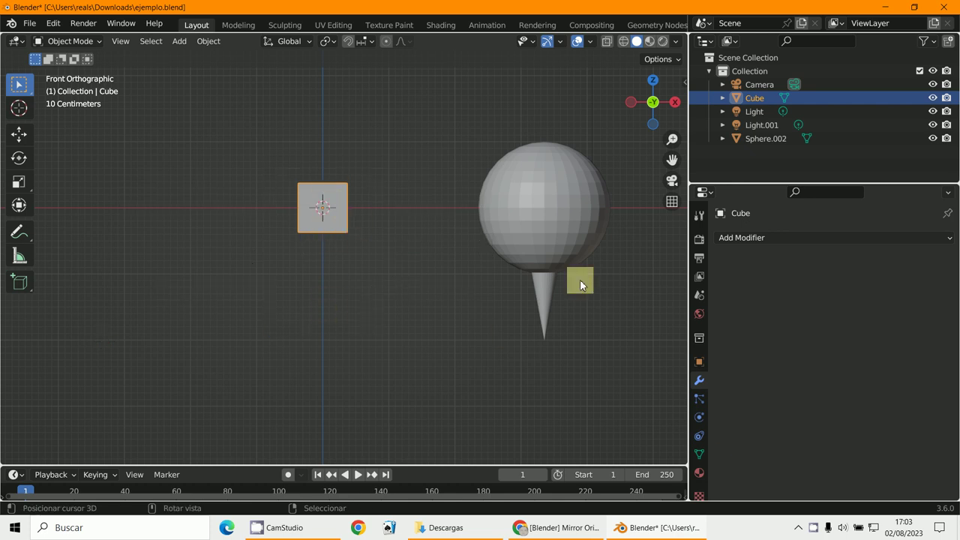
- Set Sphere.002's origin to the 3D cursor at the cube's centre
{"action": "left_click", "coordinate": [566, 216]}
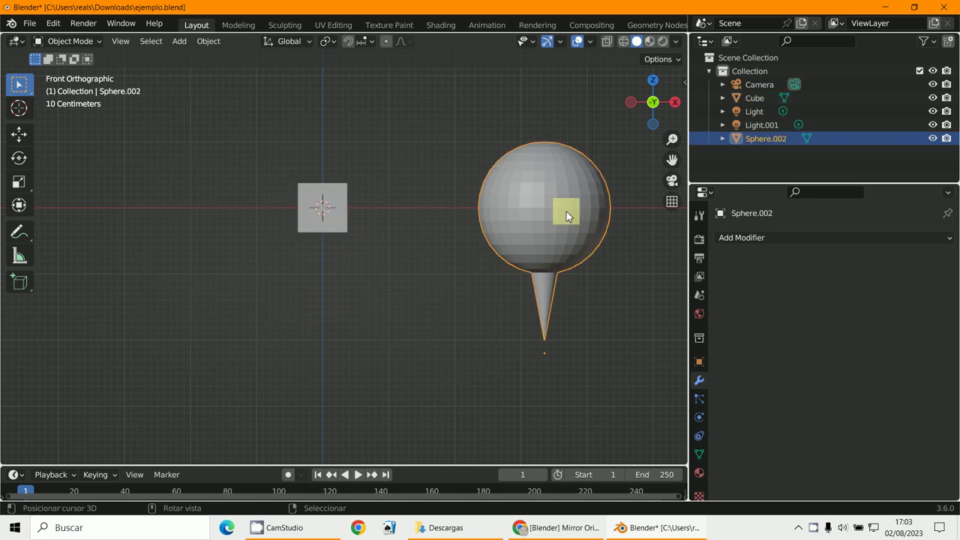
{"action": "left_click", "coordinate": [208, 42]}
{"action": "mouse_move", "coordinate": [225, 70]}
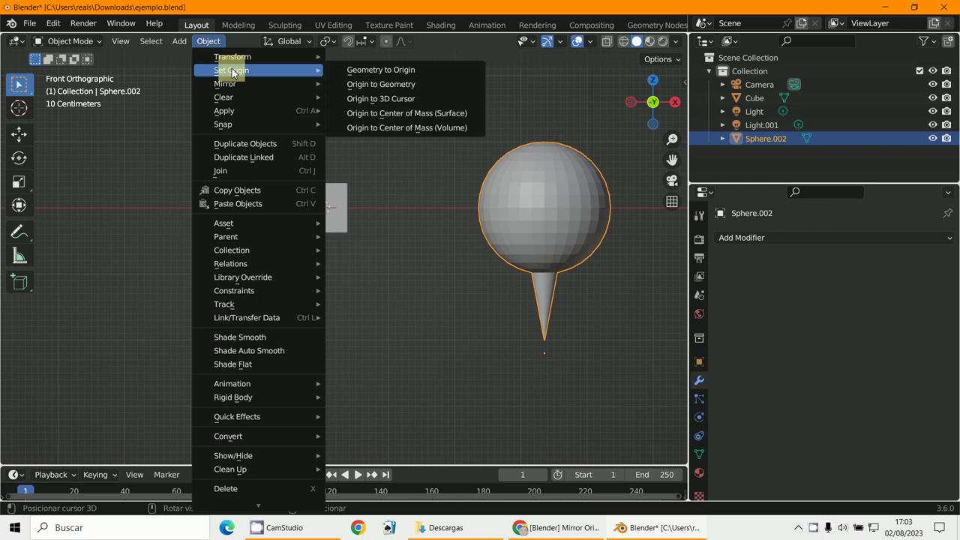
{"action": "left_click", "coordinate": [381, 99]}
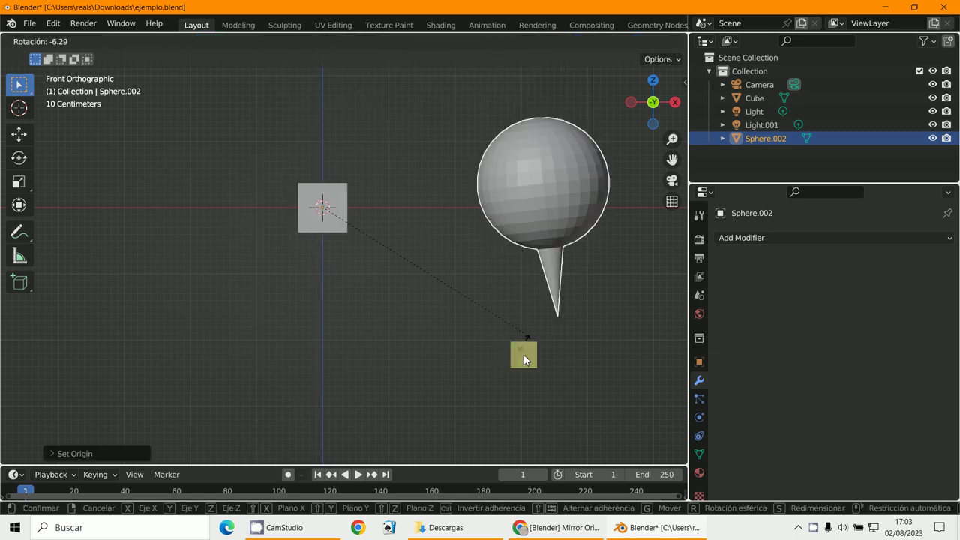
{"action": "scroll", "coordinate": [342, 217], "scroll_direction": "up", "scroll_amount": 2}
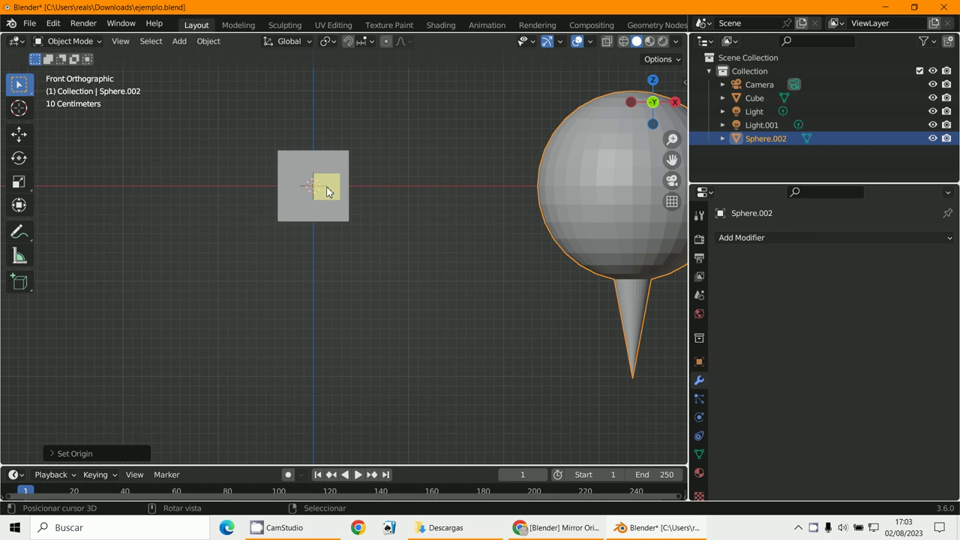
{"action": "scroll", "coordinate": [636, 246], "scroll_direction": "down", "scroll_amount": 4}
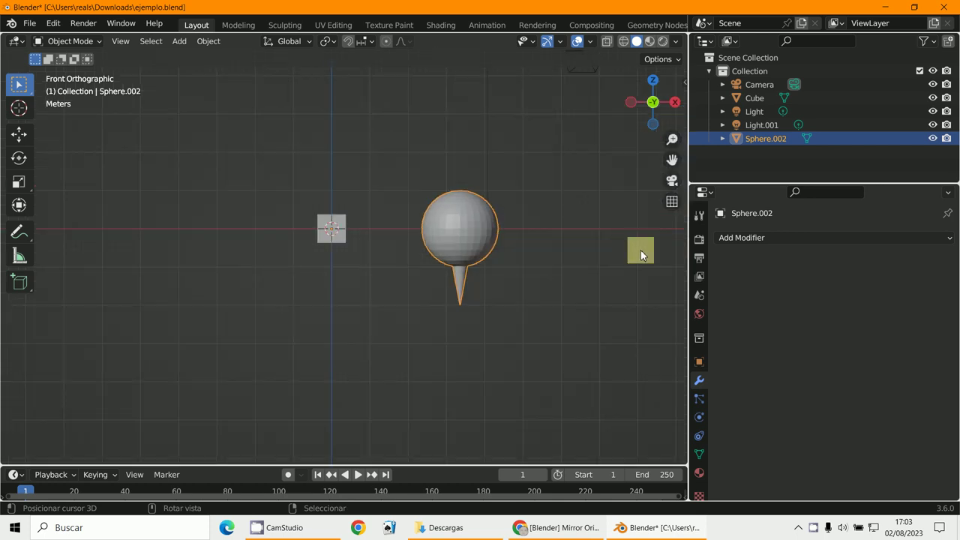
- Add a Mirror modifier on the X axis to Sphere.002 and try rotating the mirrored pair
{"action": "left_click", "coordinate": [753, 238]}
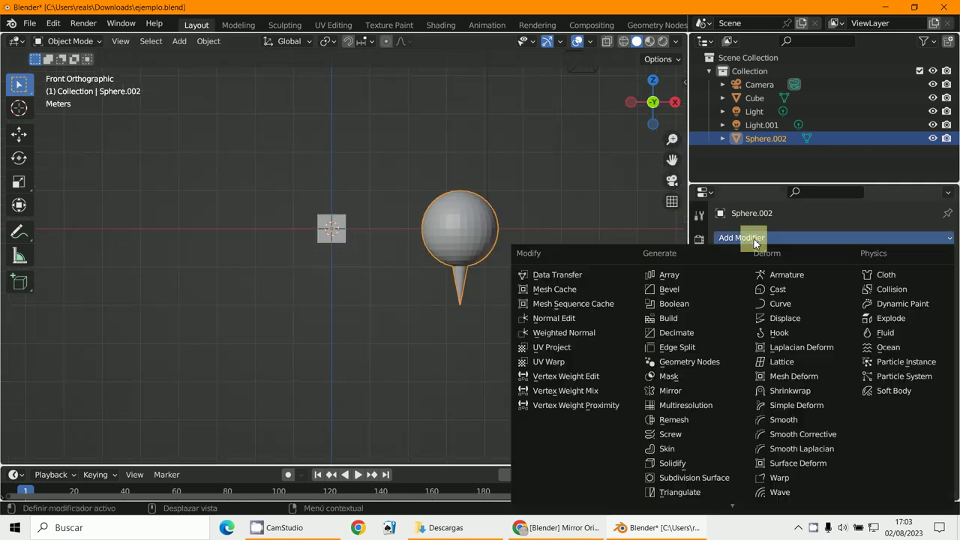
{"action": "left_click", "coordinate": [678, 393]}
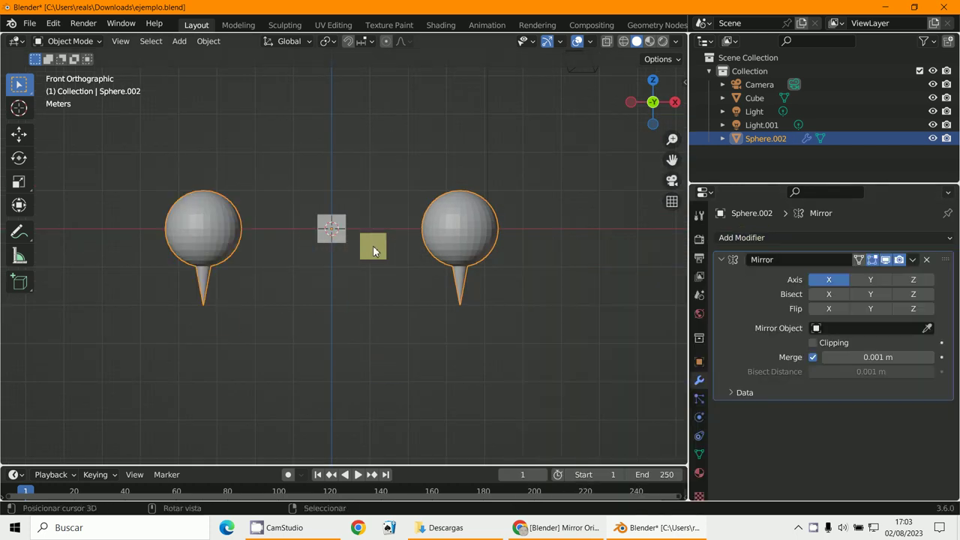
{"action": "key", "text": "r"}
{"action": "key", "text": "Escape"}
{"action": "scroll", "coordinate": [358, 249], "scroll_direction": "up", "scroll_amount": 3}
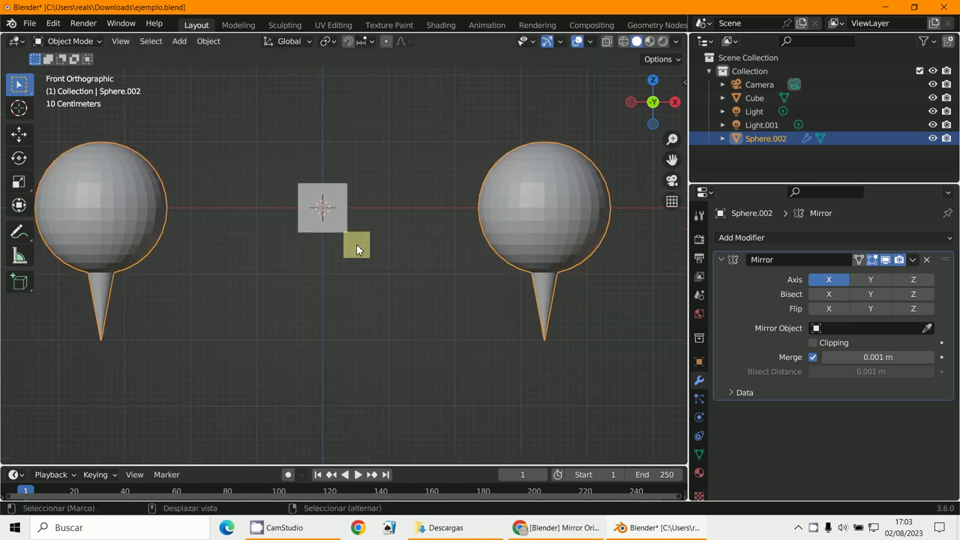
{"action": "middle_click_drag", "start_coordinate": [356, 244], "coordinate": [364, 249], "text": "shift"}
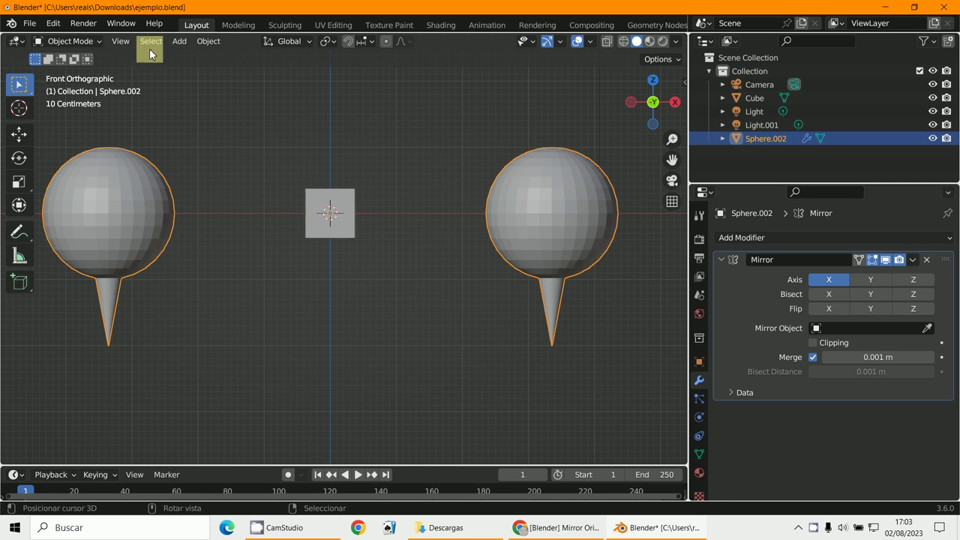
- In Edit Mode, move Sphere.002's whole mesh horizontally closer to the cube, and return to Object Mode
{"action": "left_click", "coordinate": [68, 41]}
{"action": "left_click", "coordinate": [71, 67]}
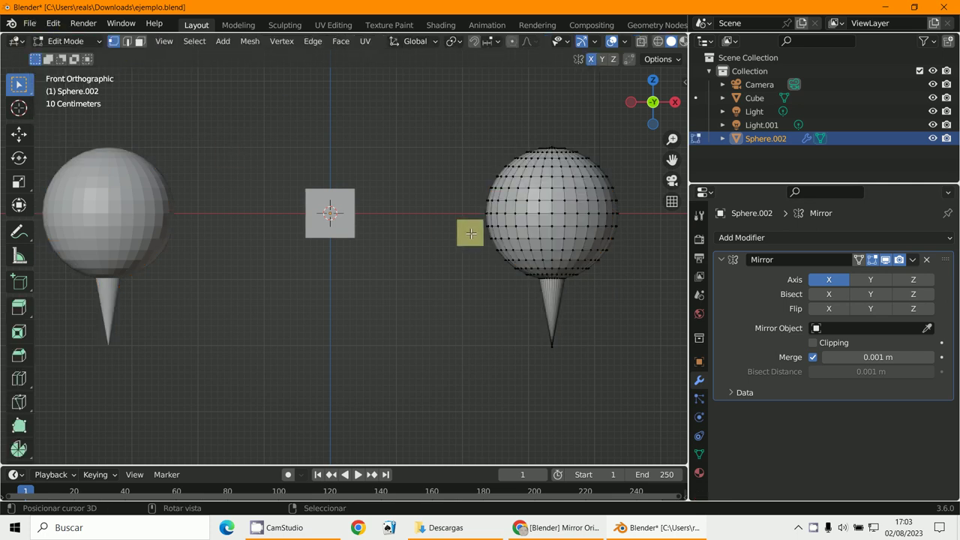
{"action": "key", "text": "a"}
{"action": "key", "text": "g"}
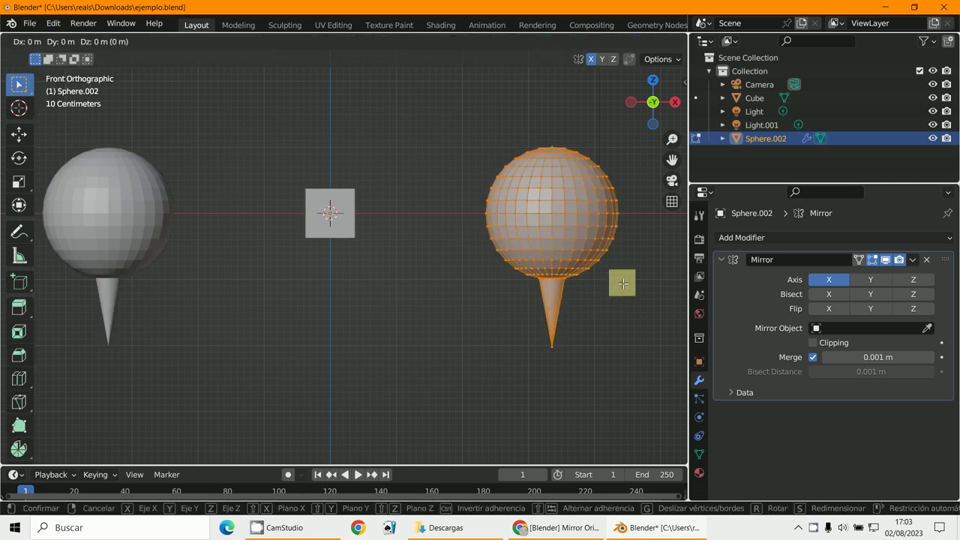
{"action": "left_click", "coordinate": [544, 271]}
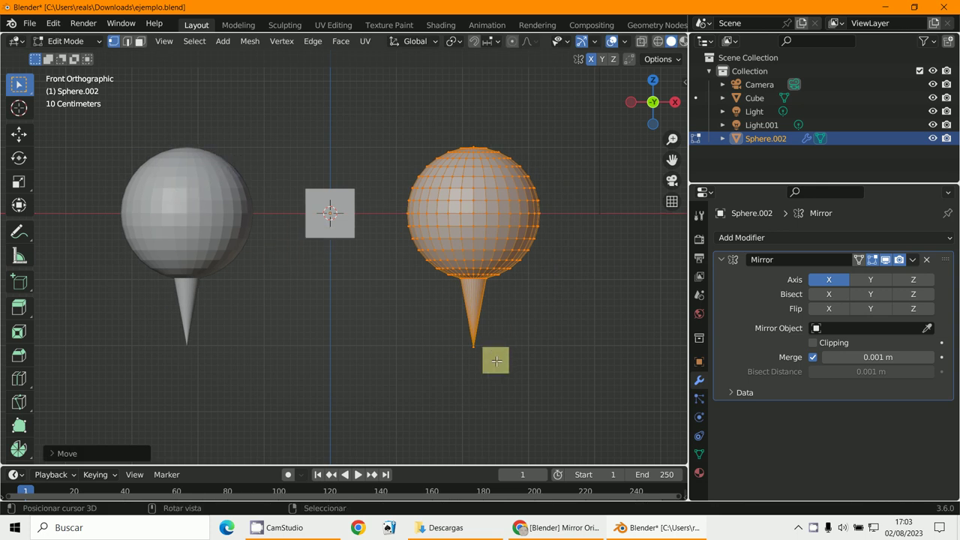
{"action": "left_click", "coordinate": [64, 41]}
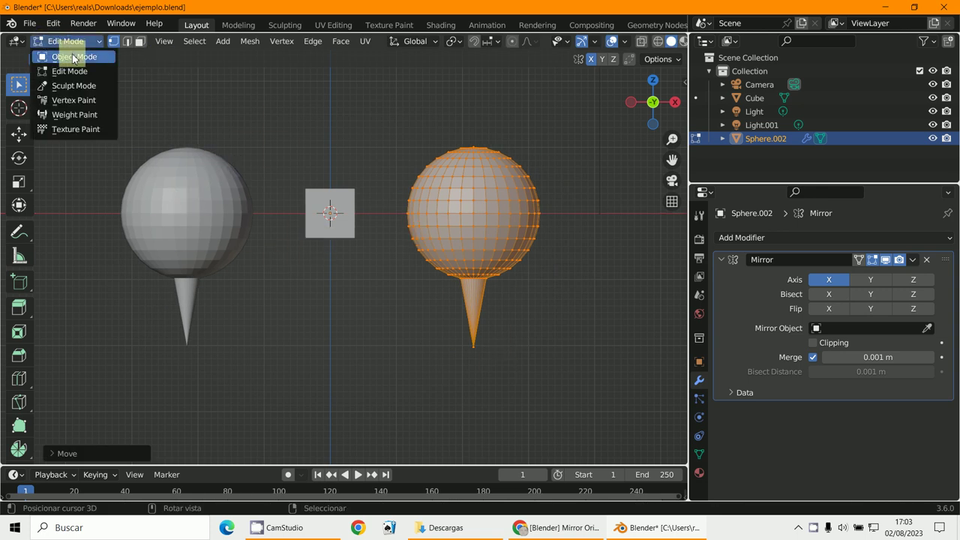
{"action": "left_click", "coordinate": [74, 57]}
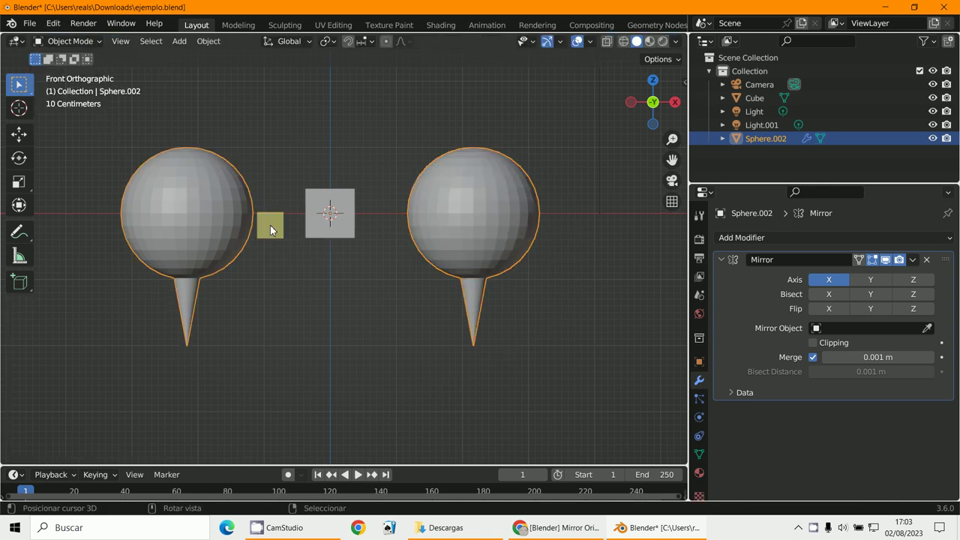
- Apply the Mirror modifier on Sphere.002 and deselect everything
{"action": "left_click", "coordinate": [912, 261]}
{"action": "left_click", "coordinate": [852, 276]}
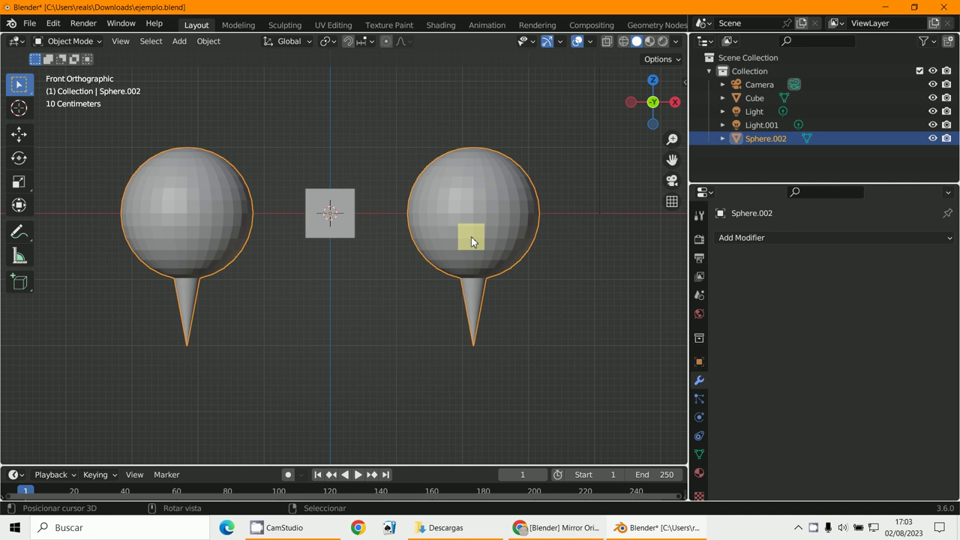
{"action": "key", "text": "alt+a"}
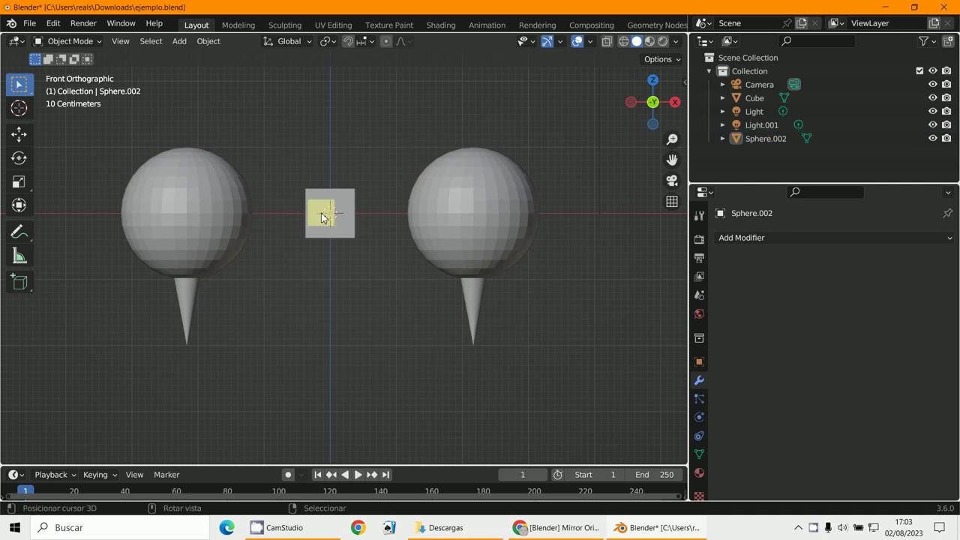
- In Edit Mode, separate Sphere.002's whole mesh by selection into a new object, return to Object Mode and try moving the pair
{"action": "left_click", "coordinate": [505, 243]}
{"action": "left_click", "coordinate": [66, 41]}
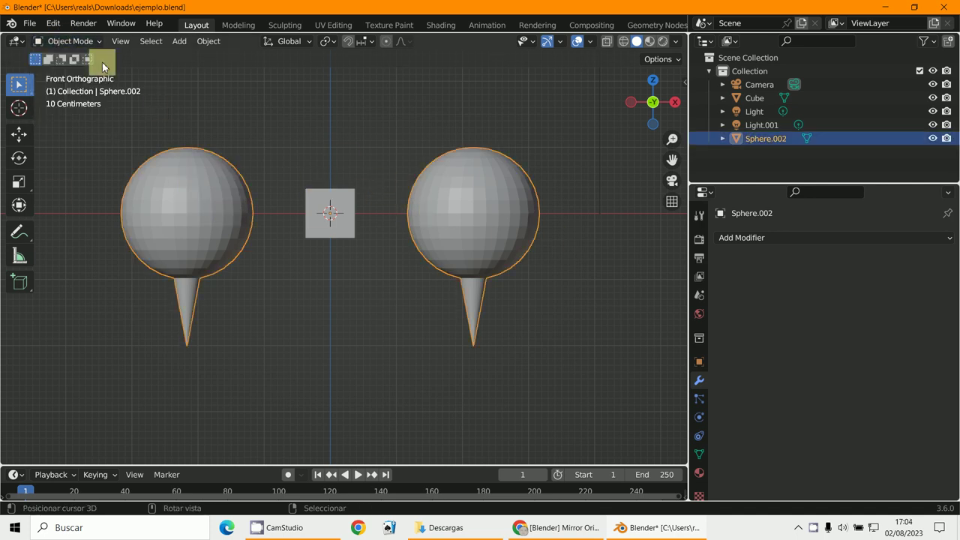
{"action": "left_click", "coordinate": [75, 41]}
{"action": "left_click", "coordinate": [71, 70]}
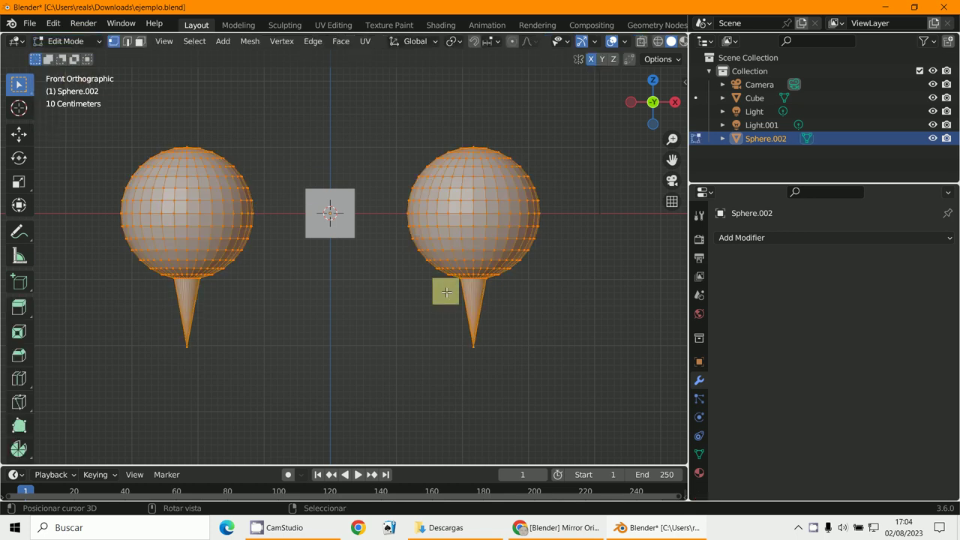
{"action": "key", "text": "p"}
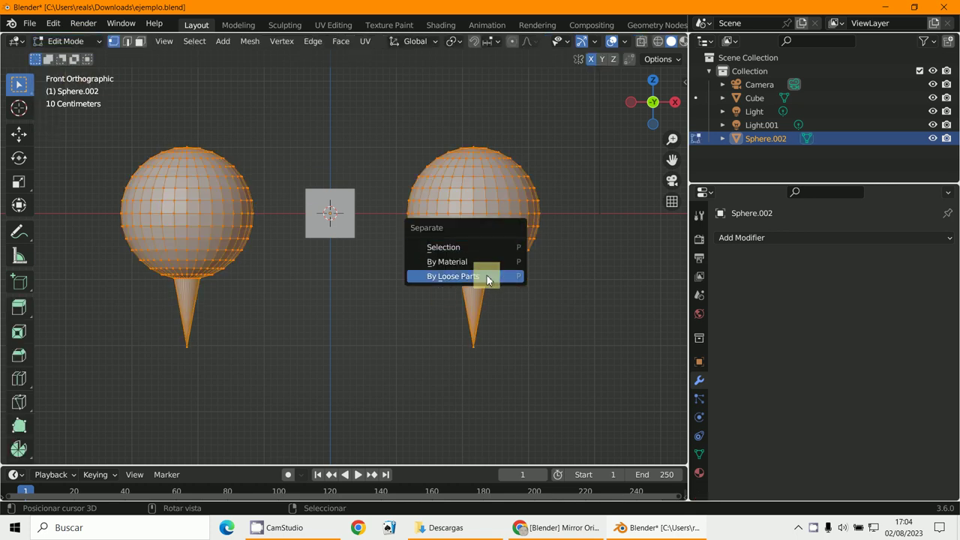
{"action": "left_click", "coordinate": [489, 251]}
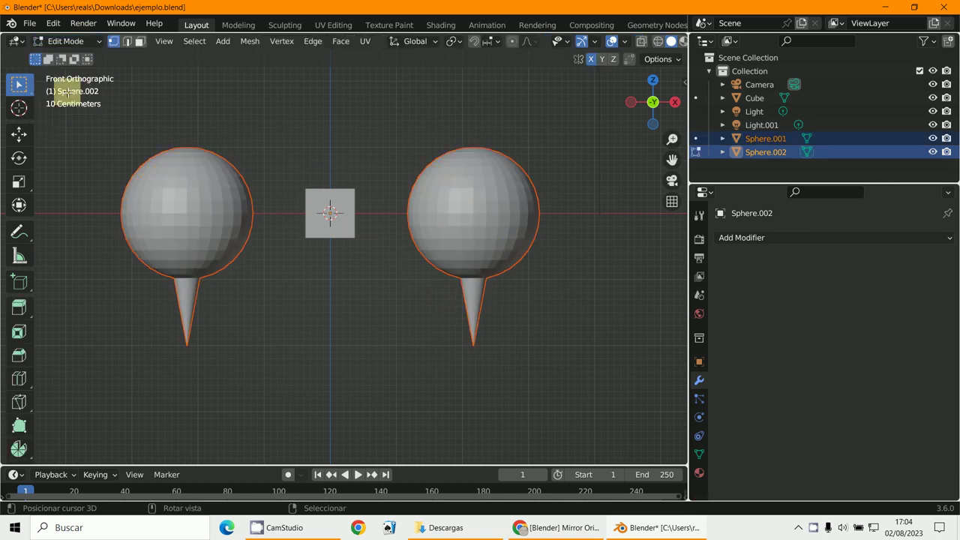
{"action": "left_click", "coordinate": [77, 42]}
{"action": "left_click", "coordinate": [80, 57]}
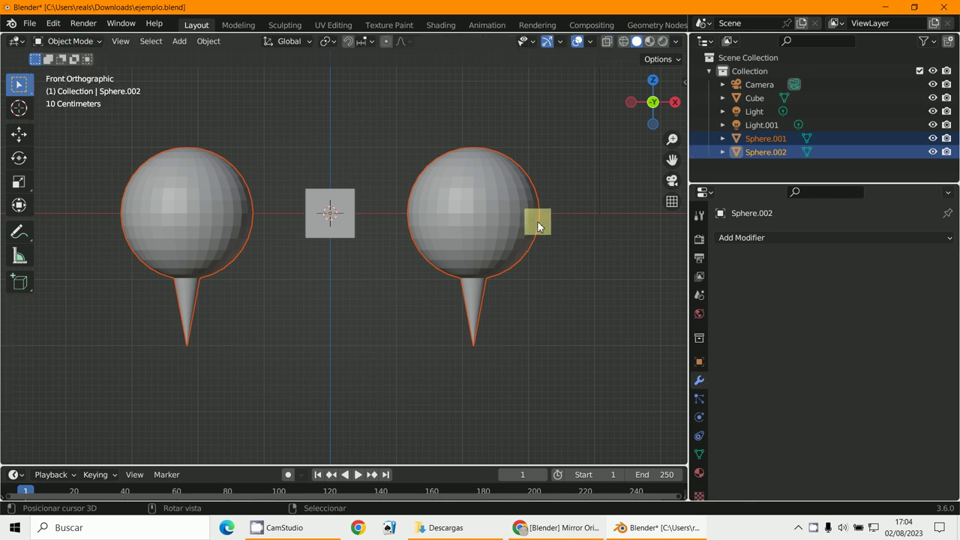
{"action": "left_click", "coordinate": [538, 220]}
{"action": "key", "text": "g"}
{"action": "right_click", "coordinate": [554, 201]}
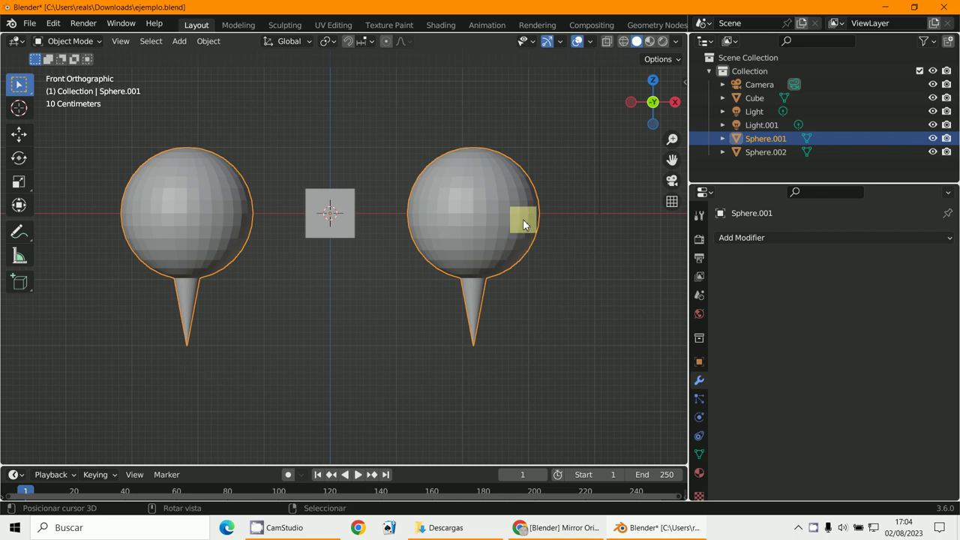
- Separate all of Sphere.001's geometry by selection into another object, and try moving it in Object Mode
{"action": "left_click", "coordinate": [72, 41]}
{"action": "left_click", "coordinate": [78, 71]}
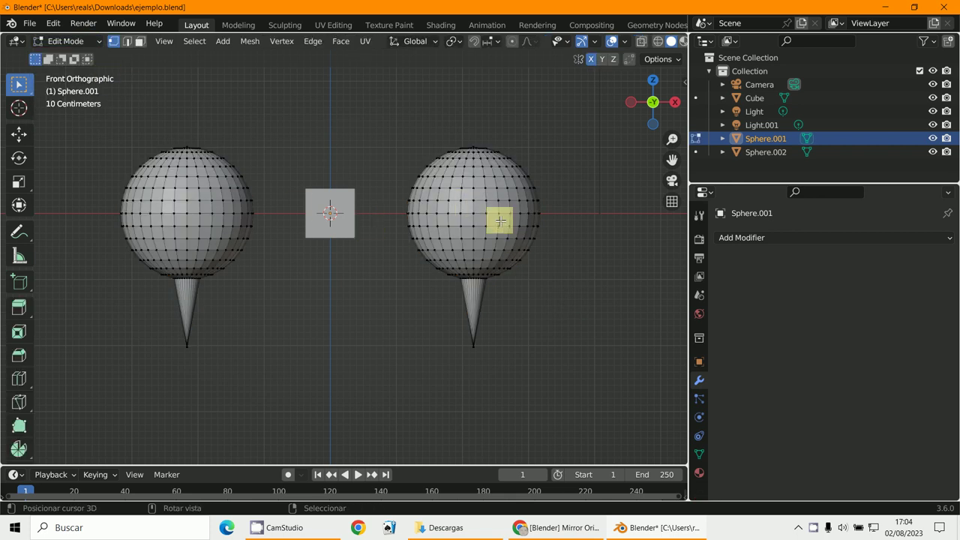
{"action": "key", "text": "a"}
{"action": "key", "text": "p"}
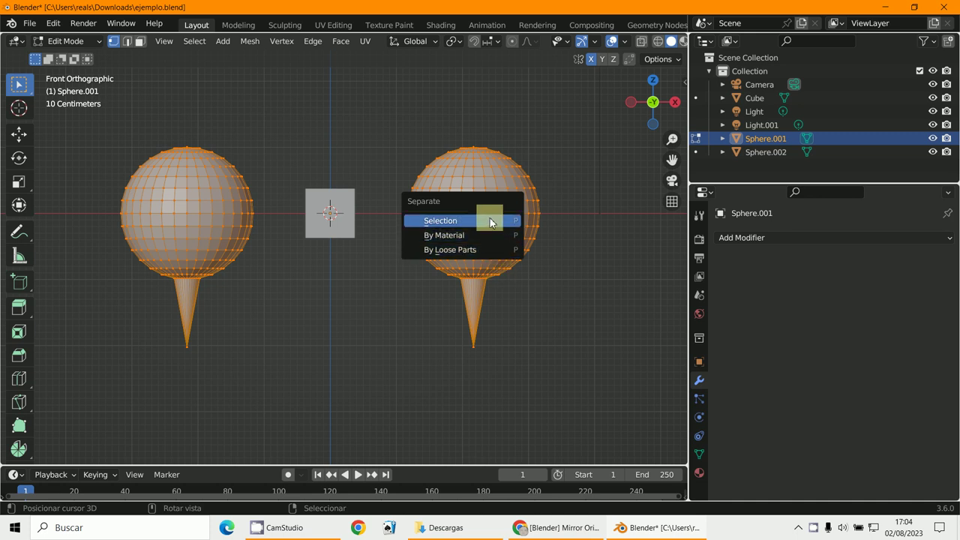
{"action": "left_click", "coordinate": [490, 220]}
{"action": "left_click", "coordinate": [72, 41]}
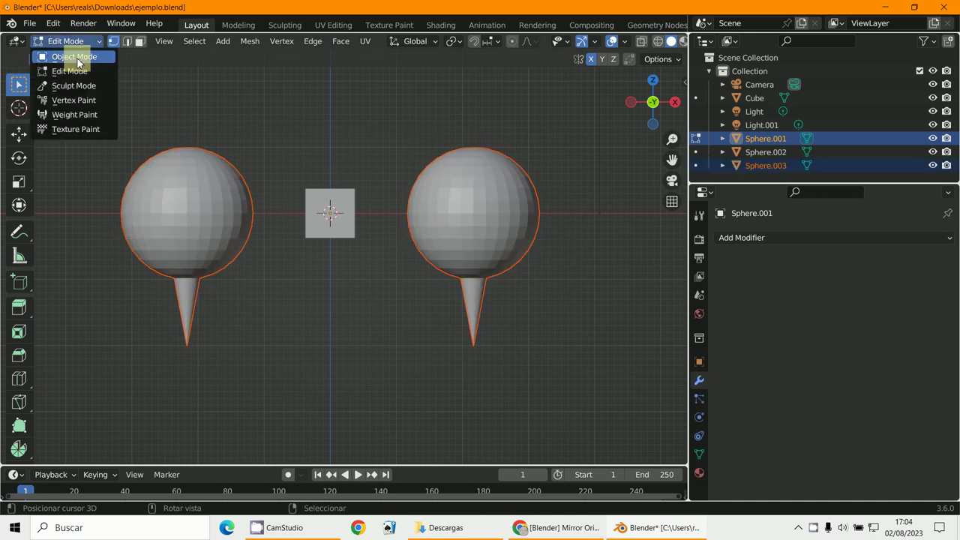
{"action": "left_click", "coordinate": [75, 58]}
{"action": "left_click", "coordinate": [490, 274]}
{"action": "key", "text": "g"}
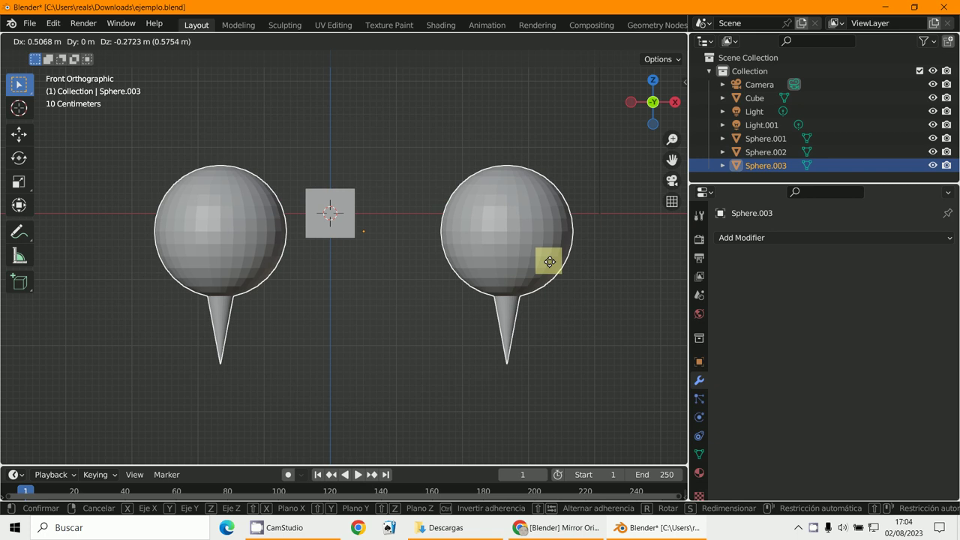
{"action": "key", "text": "Escape"}
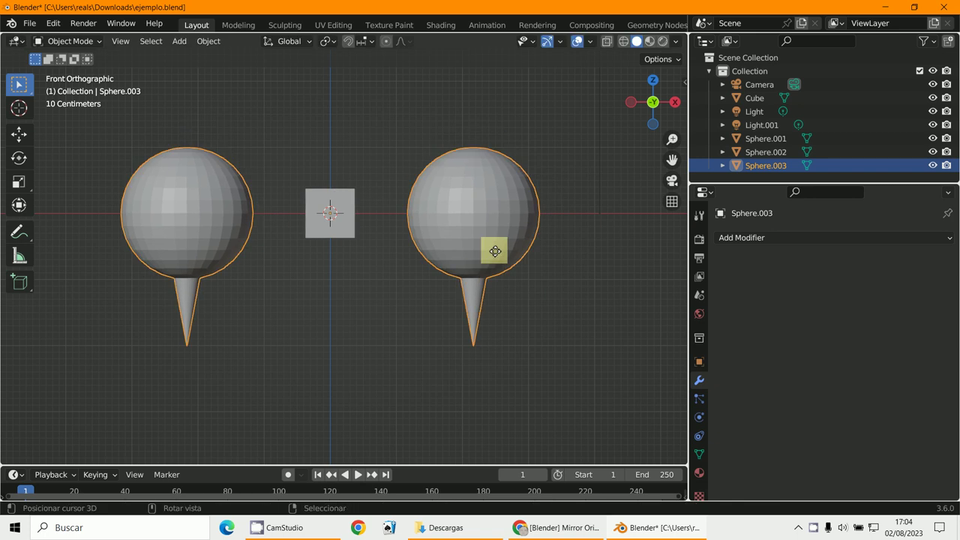
- In Sphere.003's mesh, select only the linked sphere-and-cone on the +X side, separate it by selection, and return to Object Mode
{"action": "left_click", "coordinate": [66, 43]}
{"action": "left_click", "coordinate": [88, 71]}
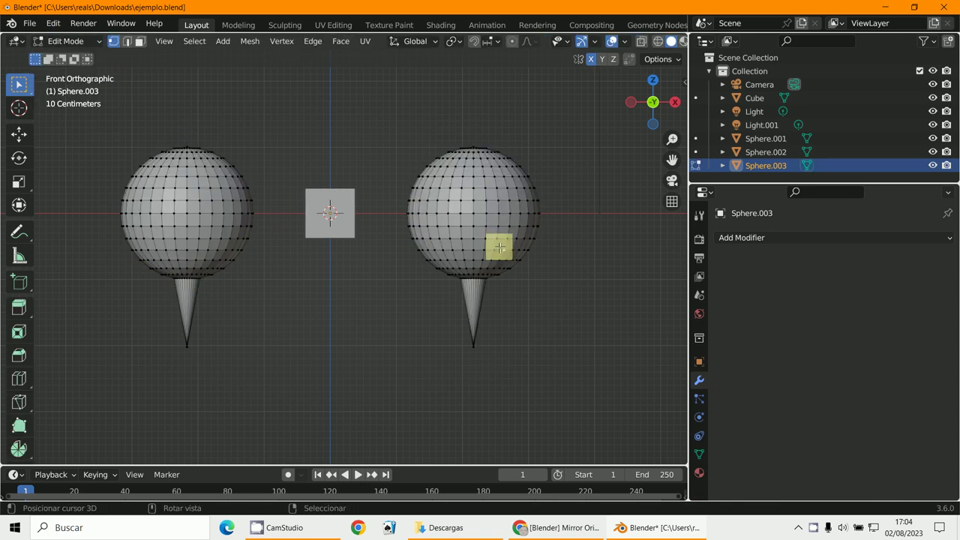
{"action": "key", "text": "l"}
{"action": "key", "text": "p"}
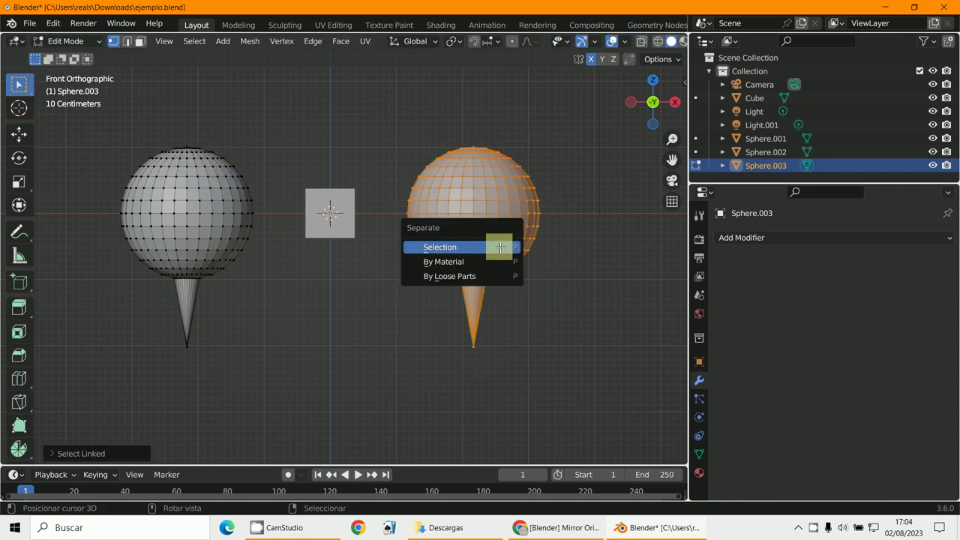
{"action": "left_click", "coordinate": [500, 248]}
{"action": "left_click", "coordinate": [66, 41]}
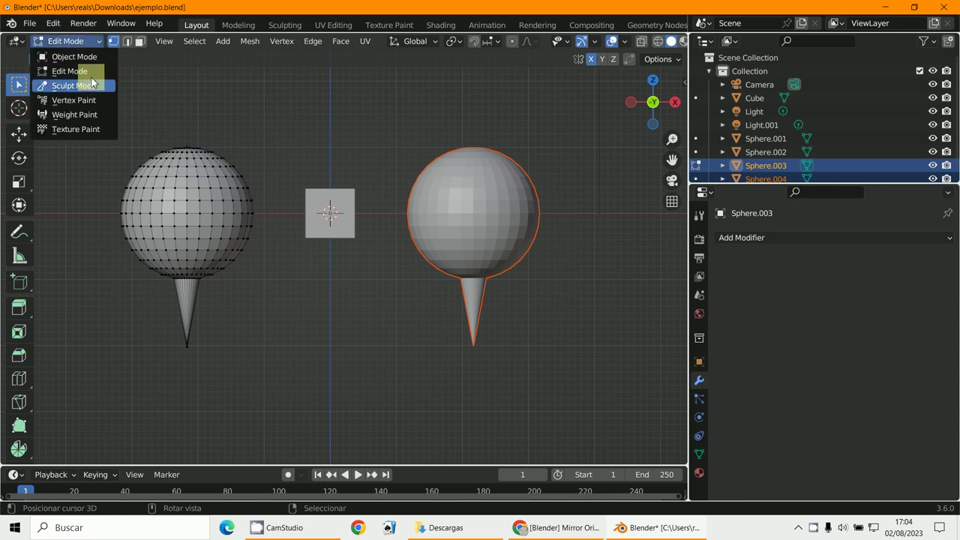
{"action": "left_click", "coordinate": [74, 57]}
- Test moving Sphere.003 and Sphere.004 individually, cancelling each move to keep their positions
{"action": "left_click", "coordinate": [190, 185]}
{"action": "key", "text": "g"}
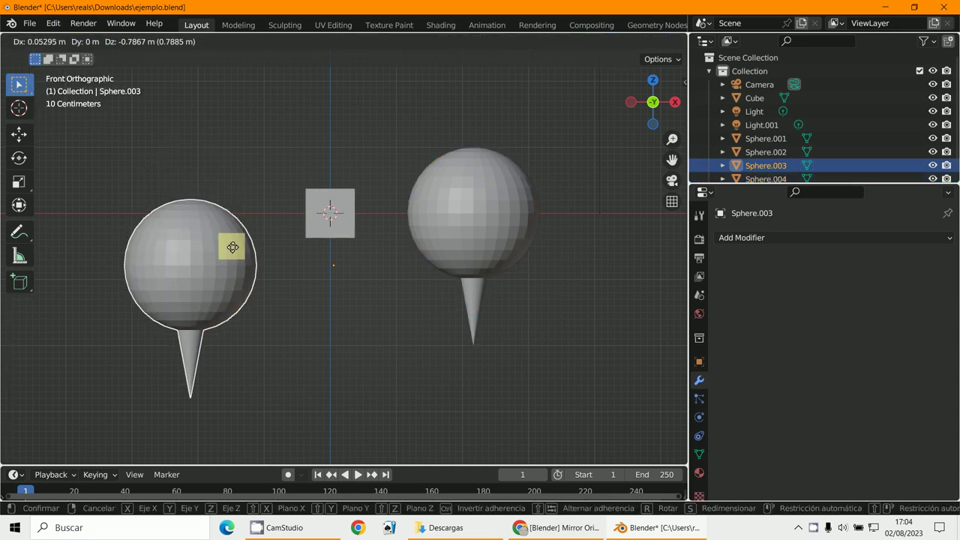
{"action": "key", "text": "Escape"}
{"action": "left_click", "coordinate": [510, 222]}
{"action": "key", "text": "g"}
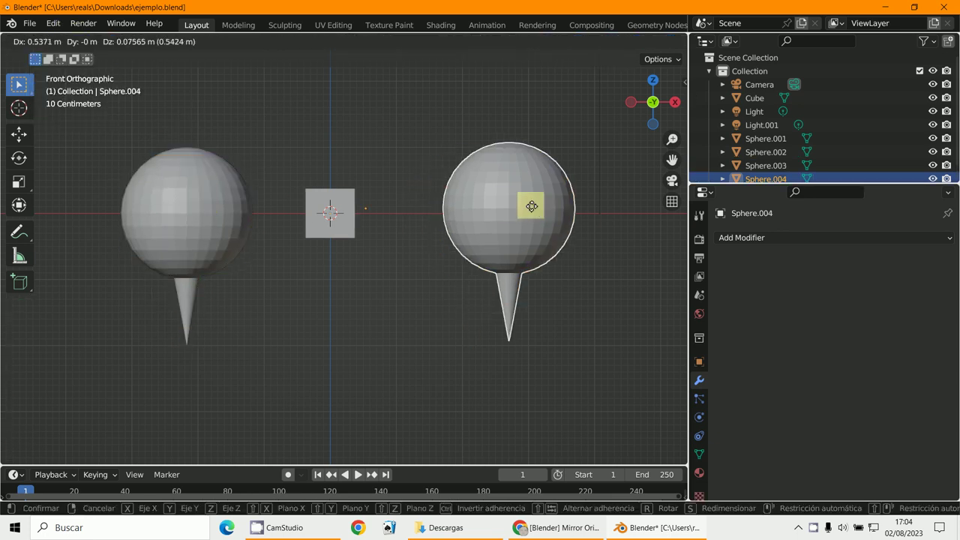
{"action": "key", "text": "Escape"}
- Select both Sphere.003 and Sphere.004 and set their origins to their own geometry
{"action": "left_click", "coordinate": [199, 196], "text": "shift"}
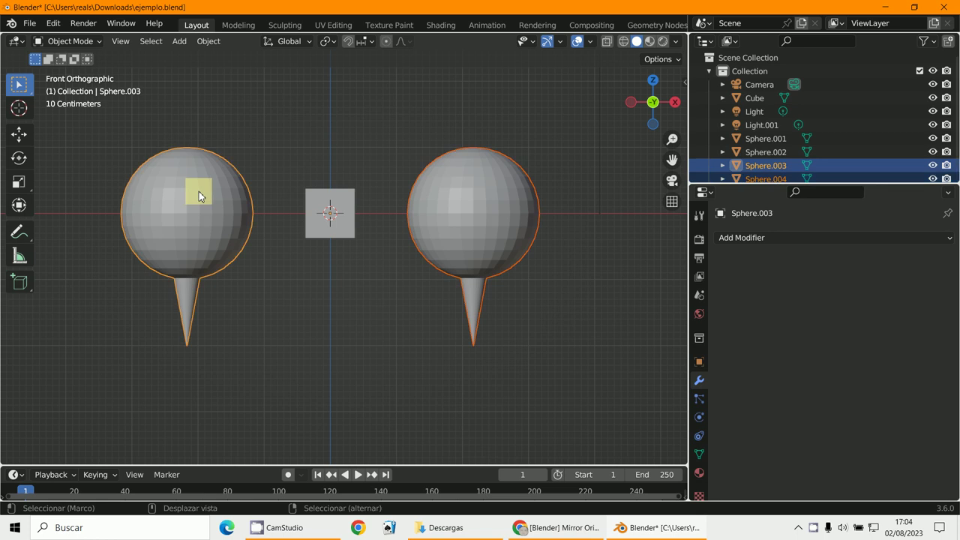
{"action": "left_click", "coordinate": [208, 41]}
{"action": "mouse_move", "coordinate": [255, 70]}
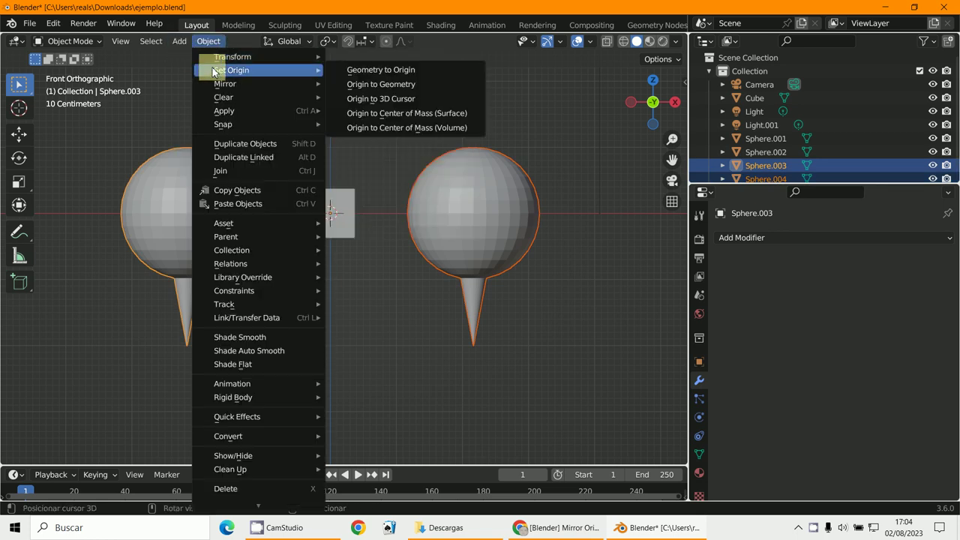
{"action": "left_click", "coordinate": [411, 87]}
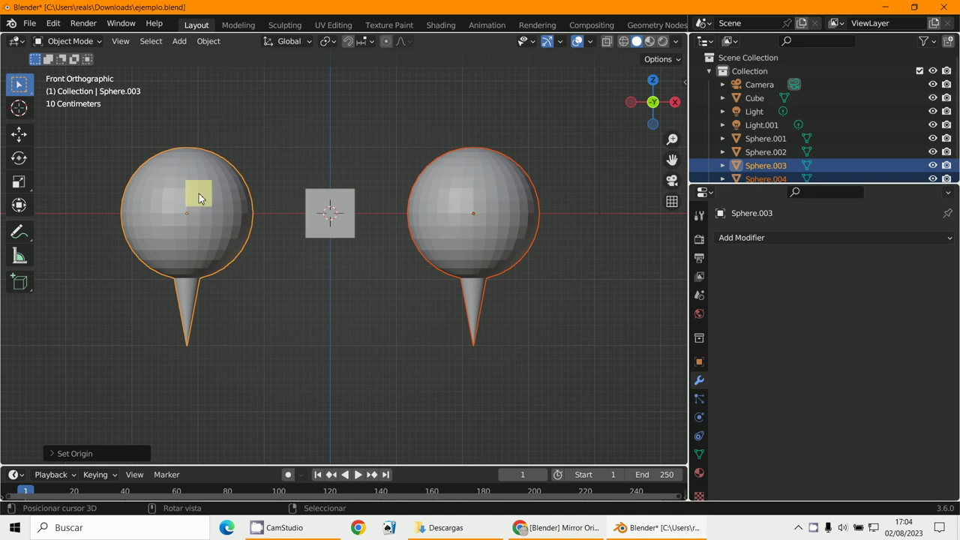
- Test rotating Sphere.003 and Sphere.004 around their own origins, cancelling each rotation
{"action": "left_click", "coordinate": [201, 216]}
{"action": "key", "text": "KP_Decimal"}
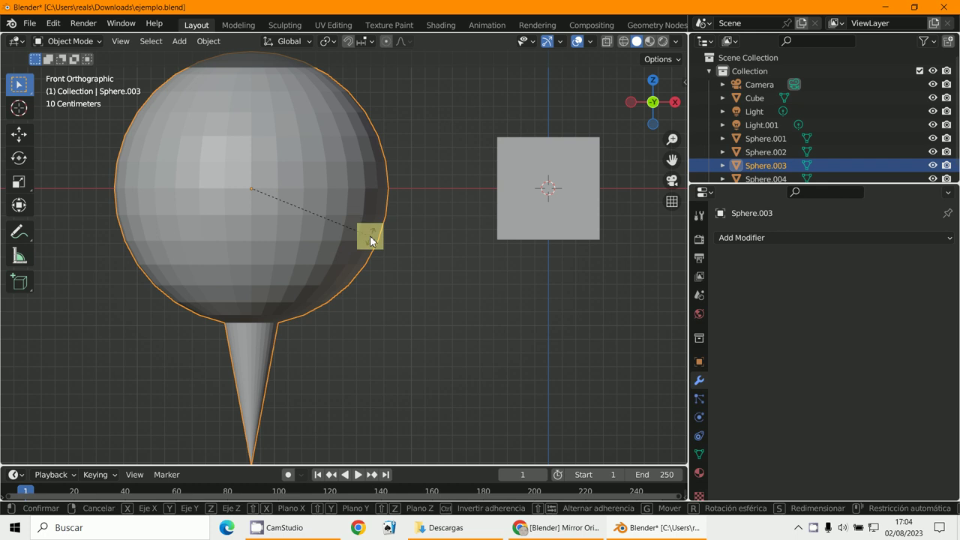
{"action": "scroll", "coordinate": [420, 276], "scroll_direction": "down", "scroll_amount": 5}
{"action": "scroll", "coordinate": [458, 255], "scroll_direction": "down", "scroll_amount": 4, "text": "ctrl"}
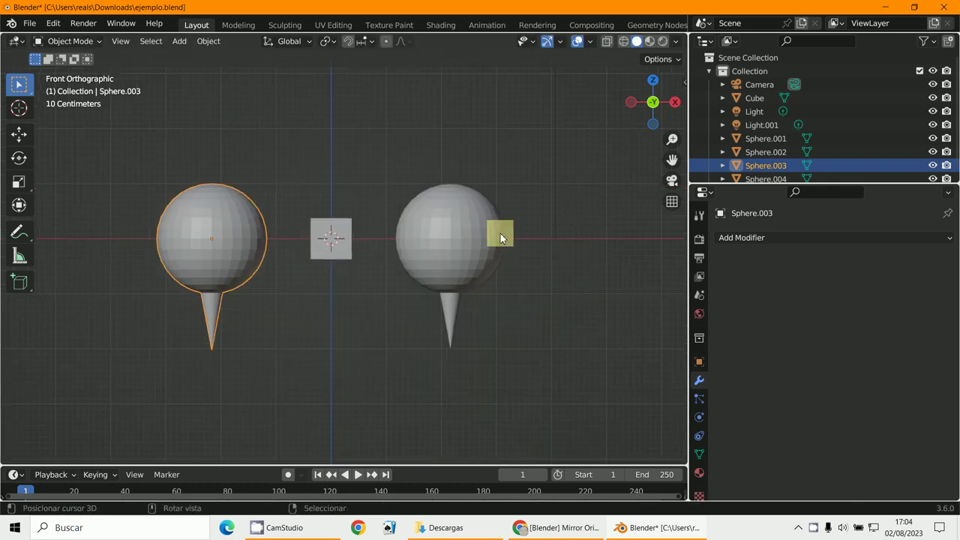
{"action": "left_click", "coordinate": [498, 234]}
{"action": "key", "text": "r"}
{"action": "right_click", "coordinate": [557, 325]}
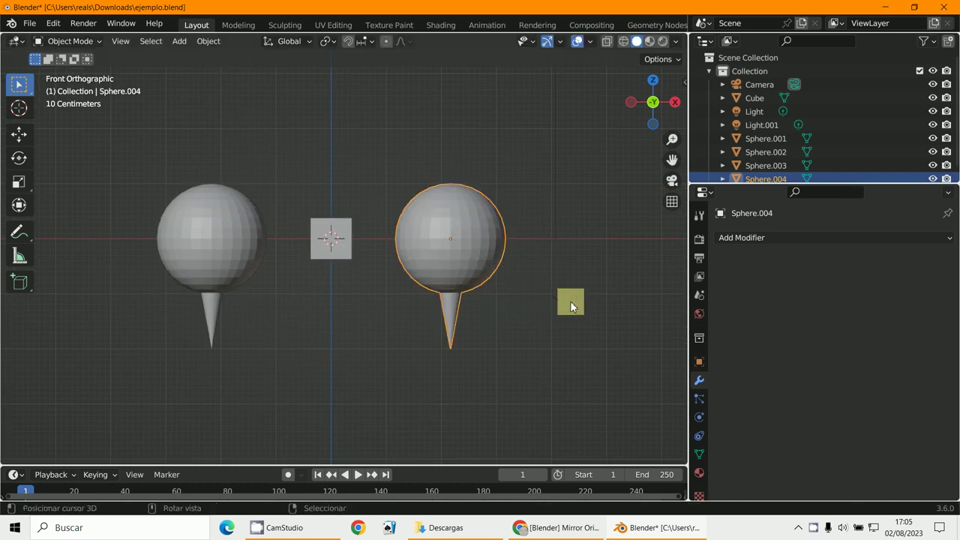
- Delete the cube between the two sphere-and-cone objects
{"action": "scroll", "coordinate": [553, 296], "scroll_direction": "up", "scroll_amount": 4}
{"action": "scroll", "coordinate": [552, 294], "scroll_direction": "down", "scroll_amount": 3}
{"action": "scroll", "coordinate": [551, 293], "scroll_direction": "down", "scroll_amount": 1}
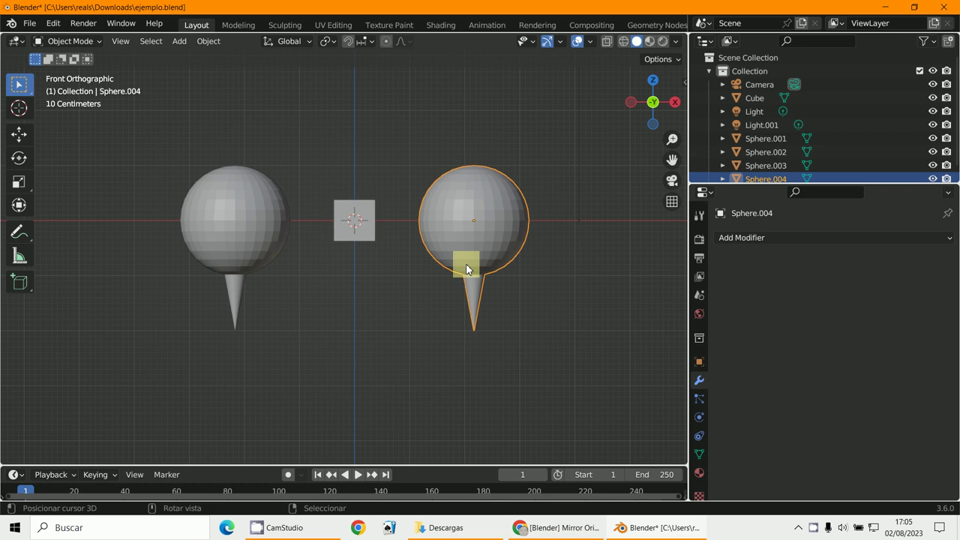
{"action": "scroll", "coordinate": [366, 206], "scroll_direction": "up", "scroll_amount": 3}
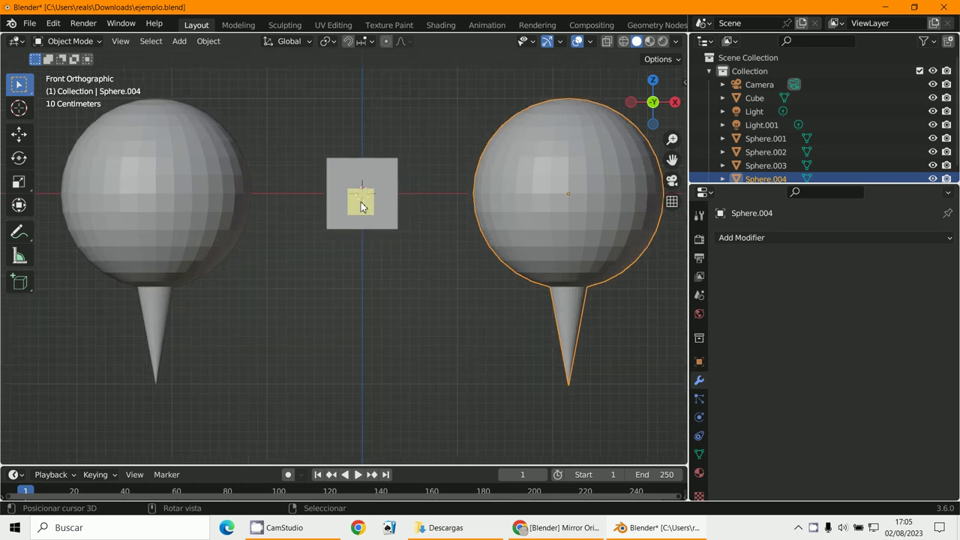
{"action": "left_click", "coordinate": [374, 203]}
{"action": "left_click_drag", "start_coordinate": [378, 207], "coordinate": [375, 204]}
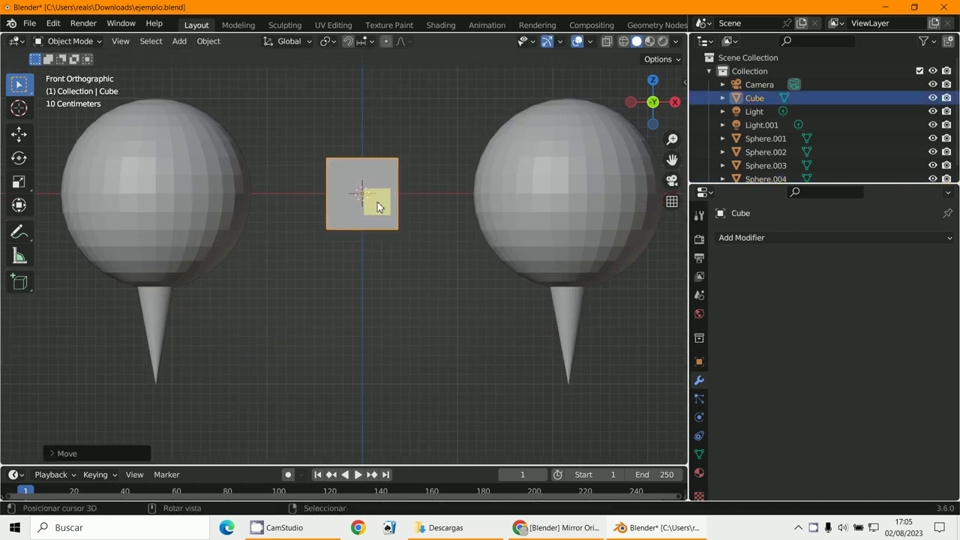
{"action": "key", "text": "Delete"}
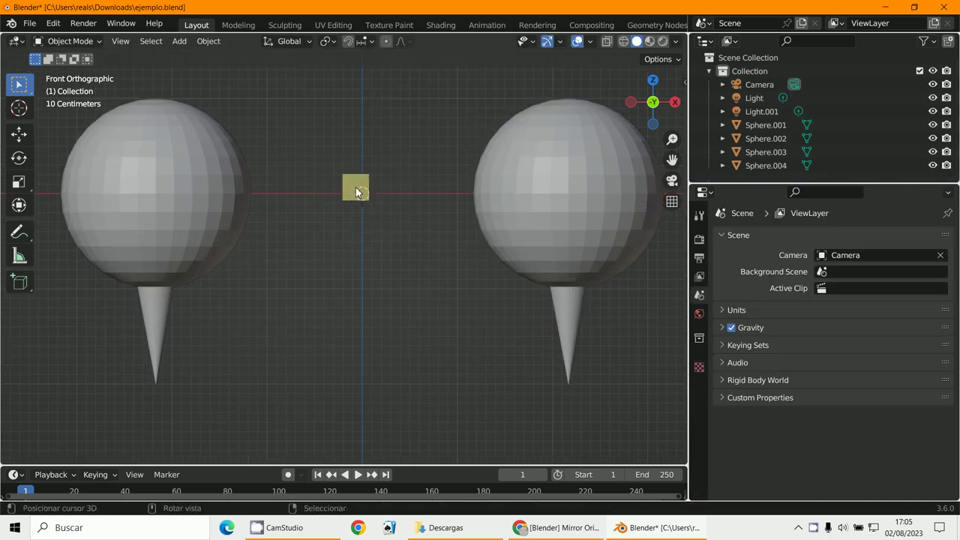
- Parent Sphere.004 to Sphere.003 using the Object parenting option
{"action": "scroll", "coordinate": [360, 195], "scroll_direction": "down", "scroll_amount": 4}
{"action": "scroll", "coordinate": [365, 210], "scroll_direction": "up", "scroll_amount": 4}
{"action": "scroll", "coordinate": [366, 212], "scroll_direction": "down", "scroll_amount": 4}
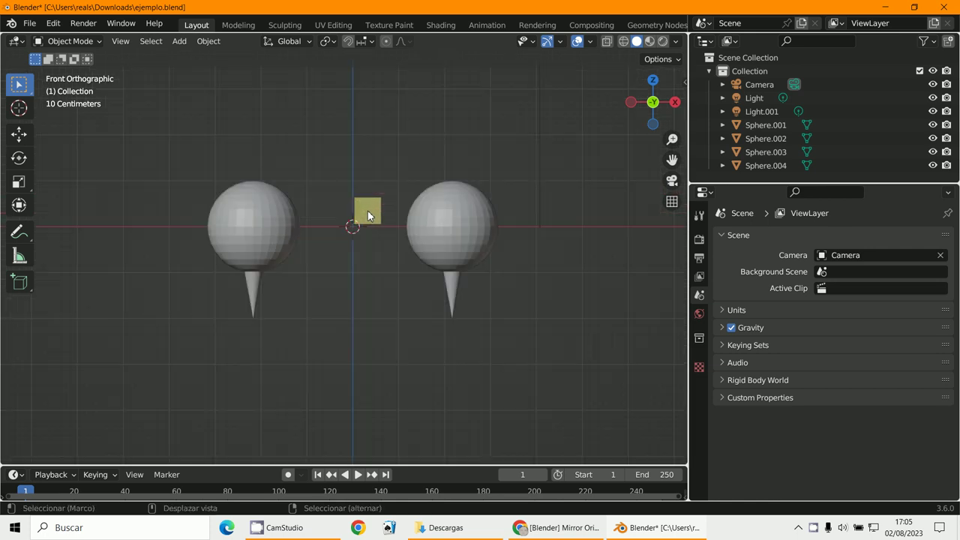
{"action": "middle_click_drag", "start_coordinate": [368, 216], "coordinate": [372, 236], "text": "shift"}
{"action": "left_click", "coordinate": [465, 245]}
{"action": "left_click", "coordinate": [268, 237], "text": "shift"}
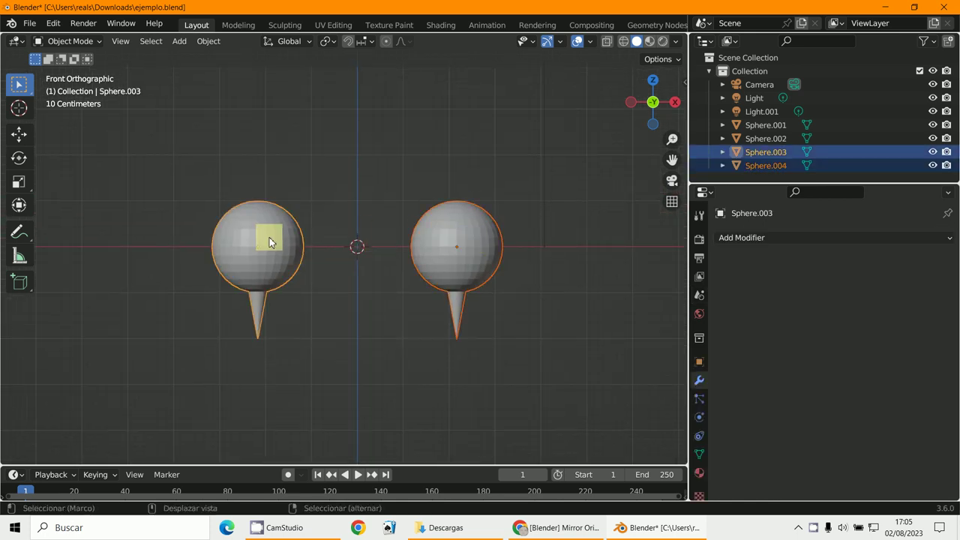
{"action": "key", "text": "ctrl+p"}
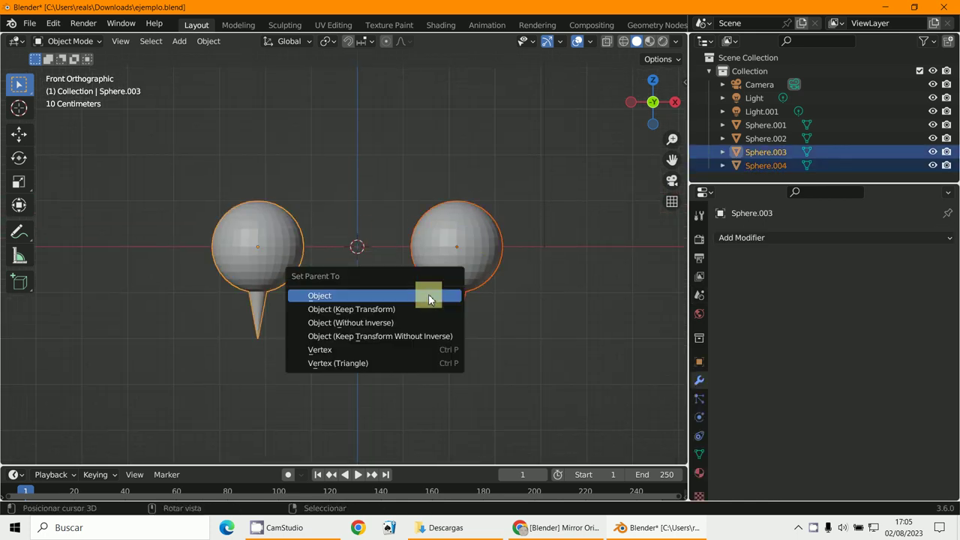
{"action": "left_click", "coordinate": [429, 299]}
- Test moving the child Sphere.004 and the parent Sphere.003, cancelling each move
{"action": "left_click", "coordinate": [482, 276]}
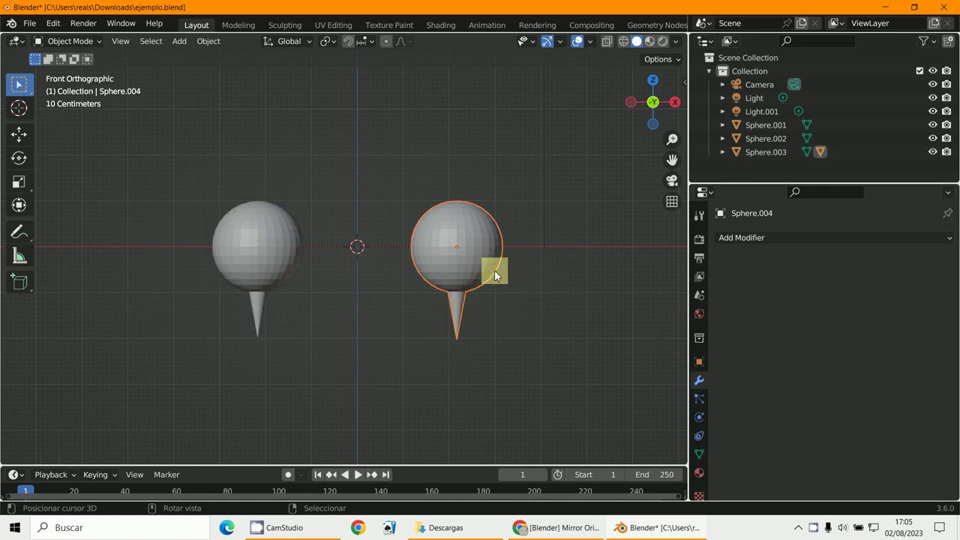
{"action": "key", "text": "g"}
{"action": "key", "text": "Escape"}
{"action": "left_click", "coordinate": [263, 233]}
{"action": "key", "text": "g"}
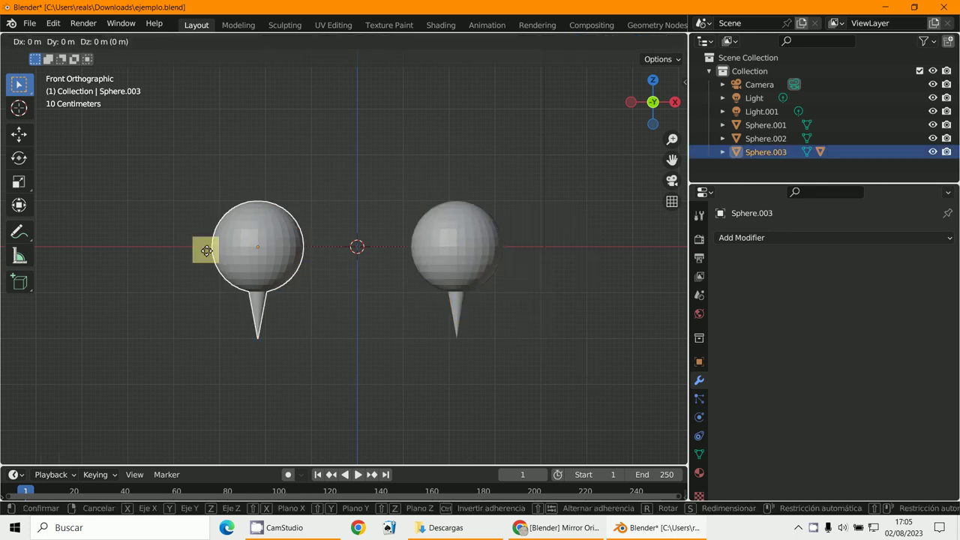
{"action": "key", "text": "Escape"}
- Switch to Chrome and show the Mirror Origin forum thread
{"action": "scroll", "coordinate": [360, 282], "scroll_direction": "down", "scroll_amount": 3}
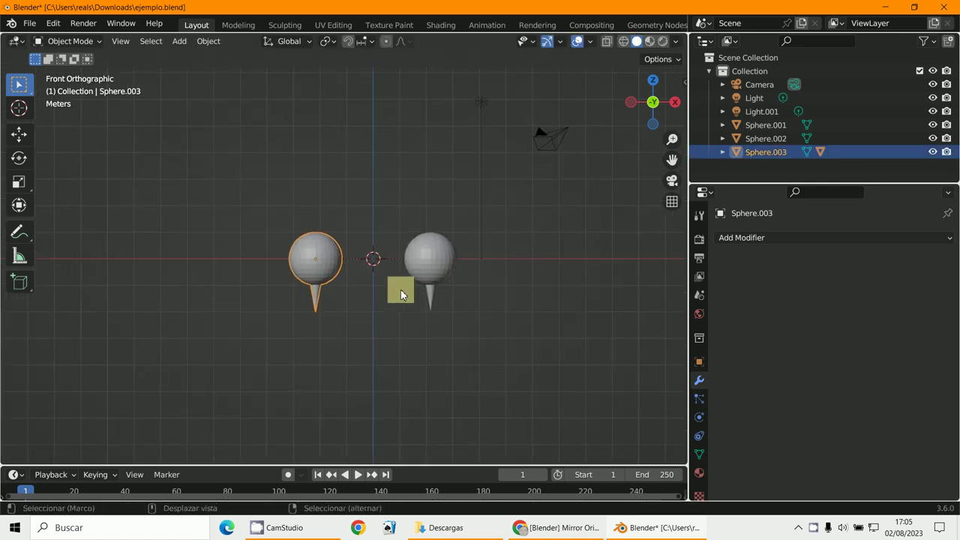
{"action": "scroll", "coordinate": [401, 295], "scroll_direction": "up", "scroll_amount": 2}
{"action": "left_click", "coordinate": [532, 534]}
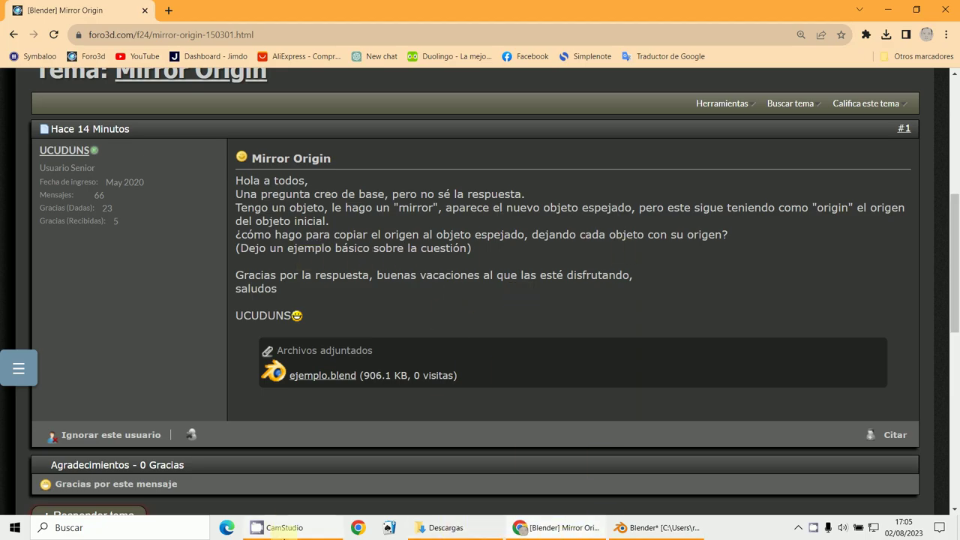
{"action": "left_click", "coordinate": [284, 528]}
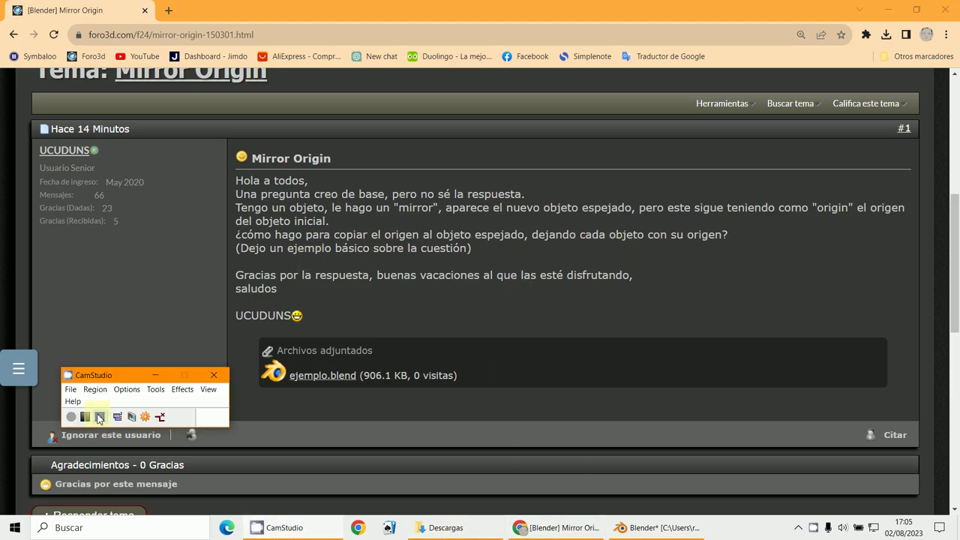